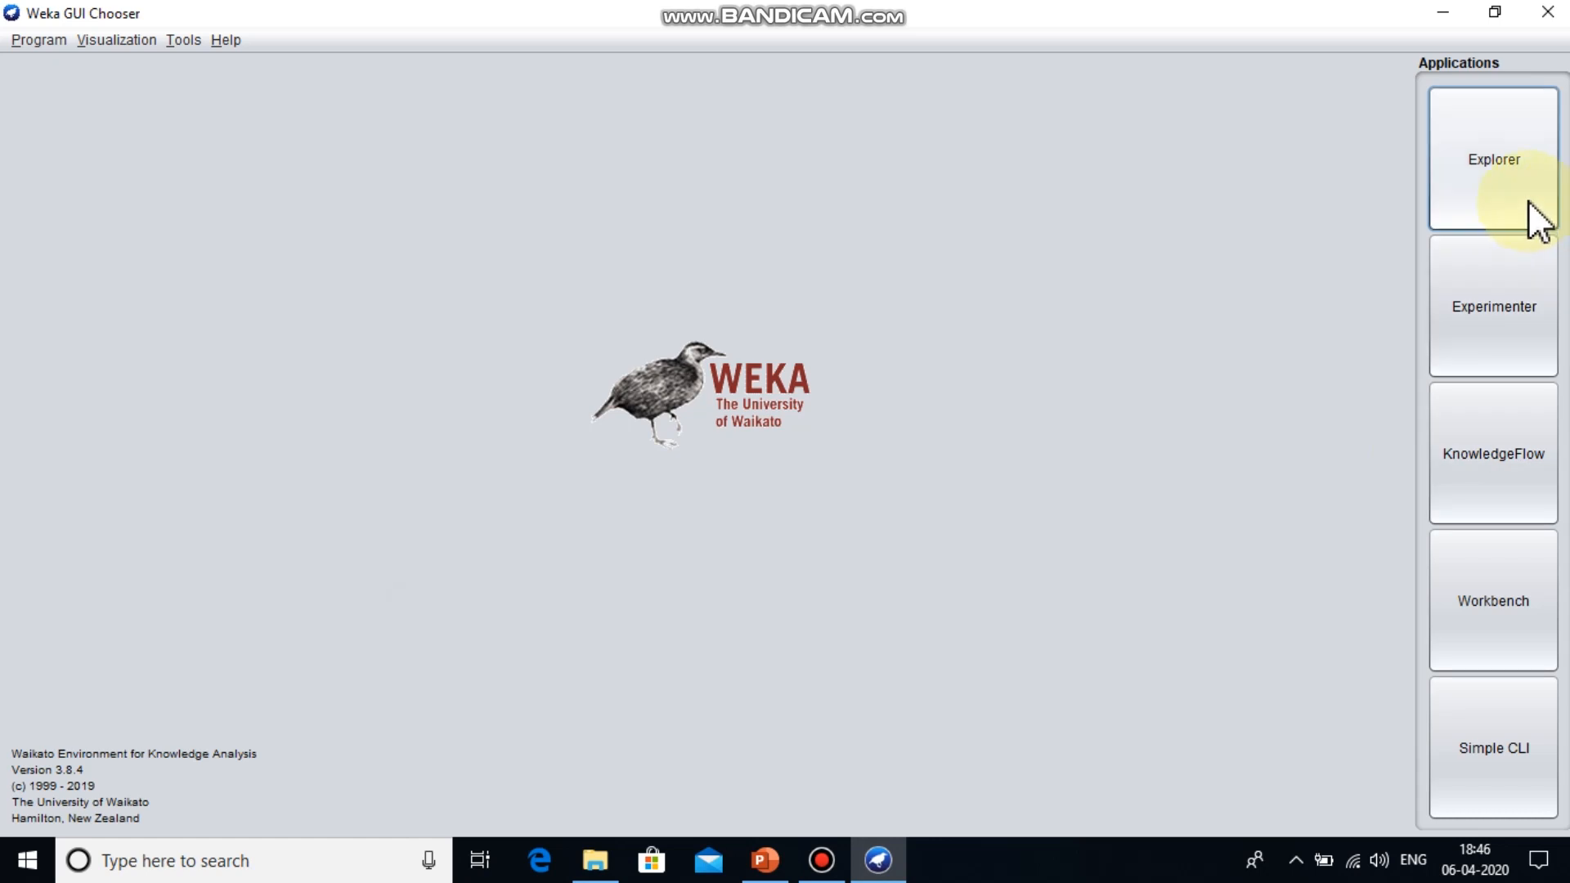
Step: Open the Weka Explorer and copy the sample datasets web address from slide 5 of the PowerPoint presentation
click(1523, 177)
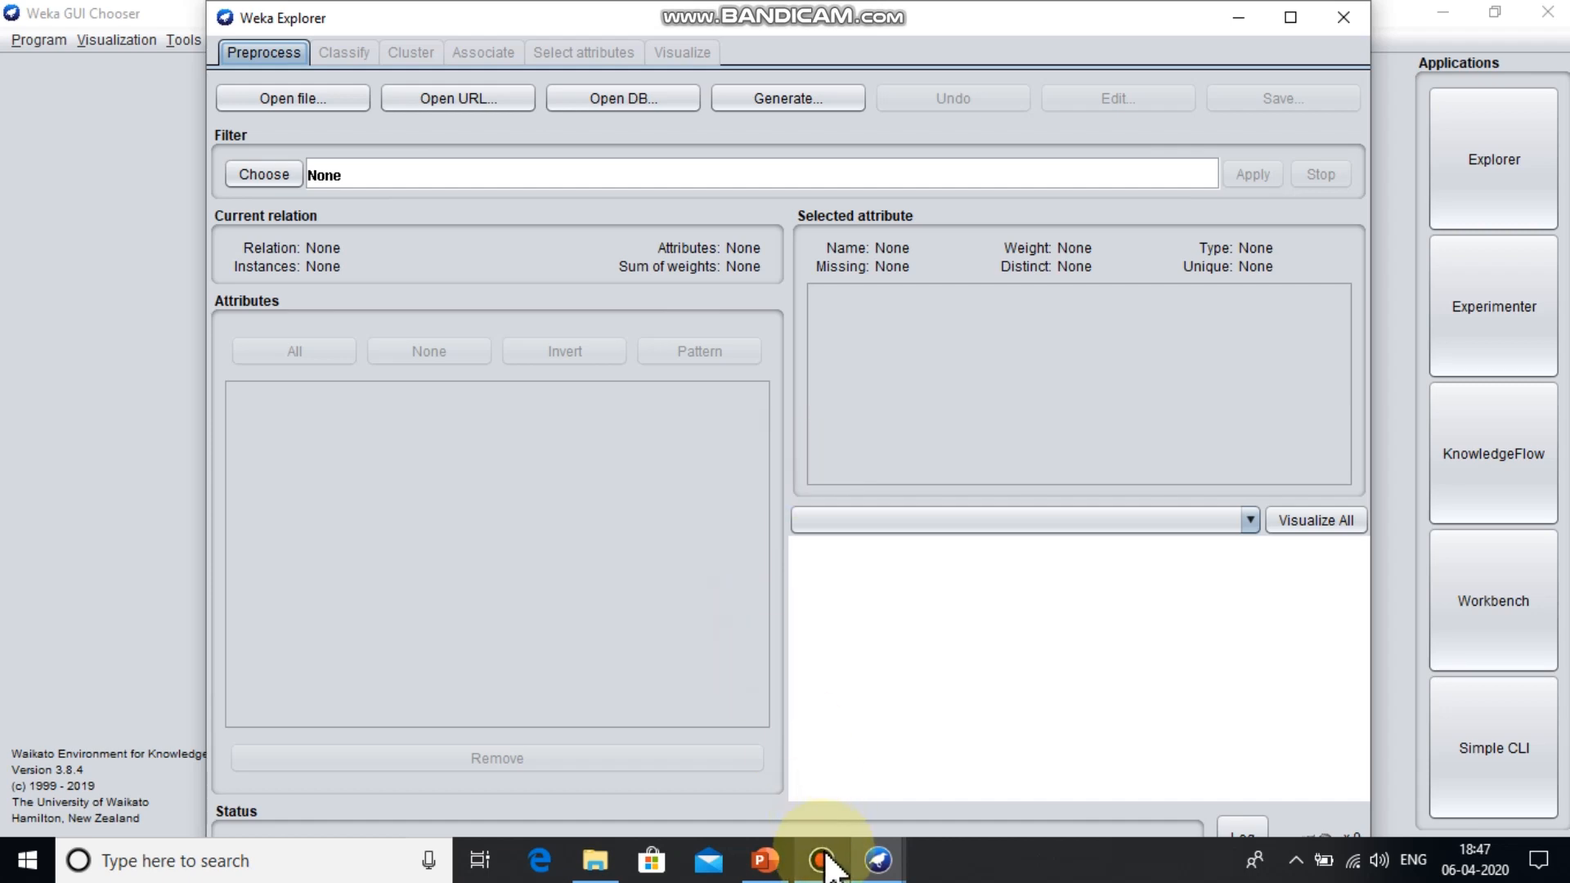
click(759, 860)
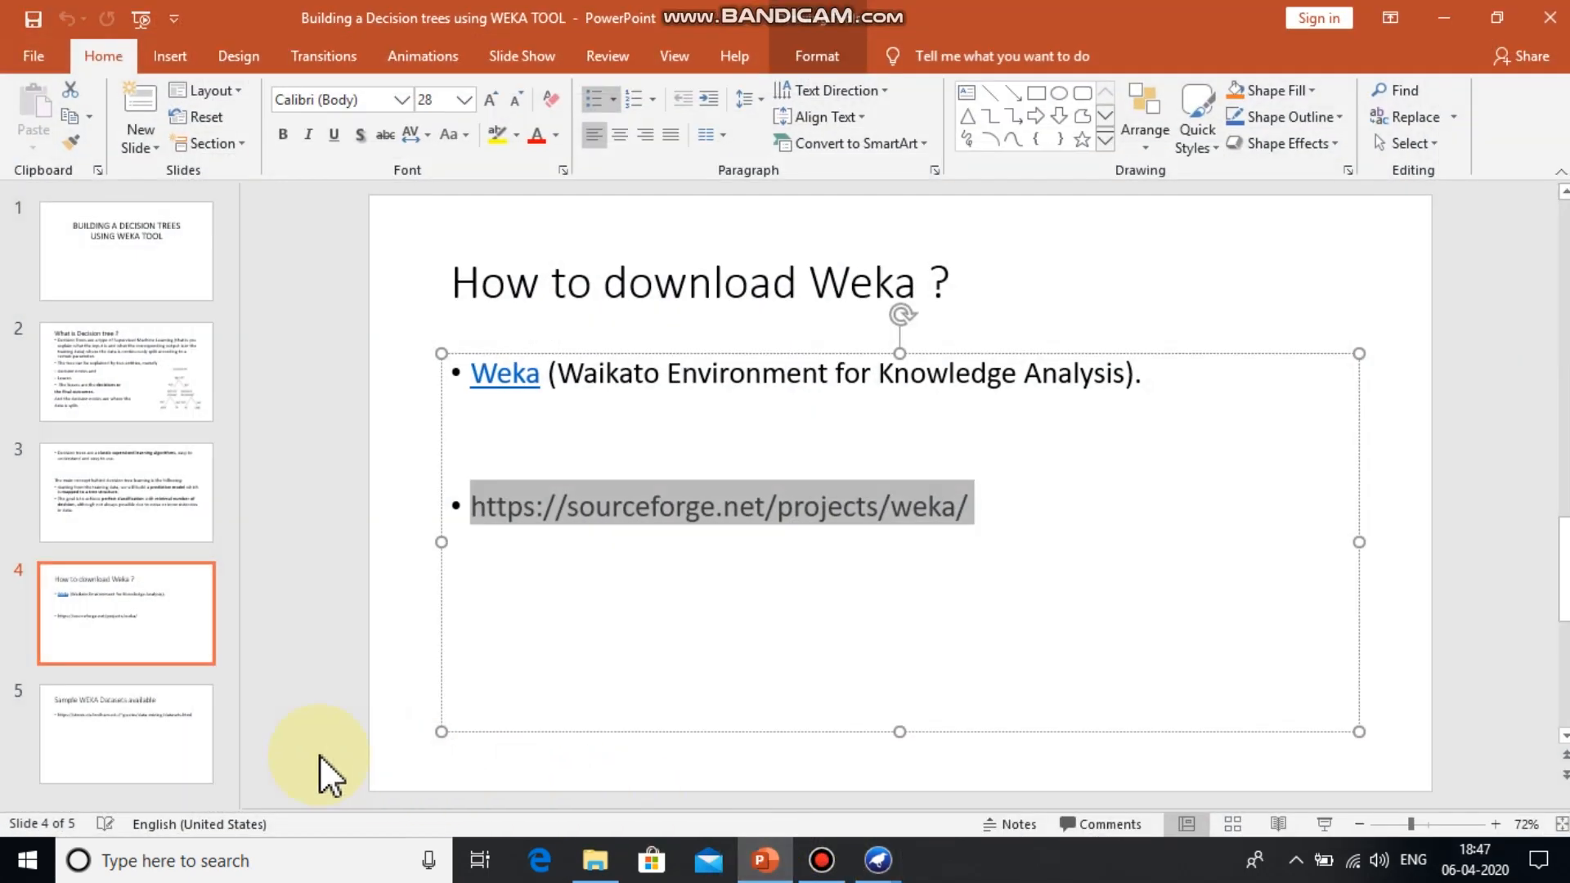
click(132, 708)
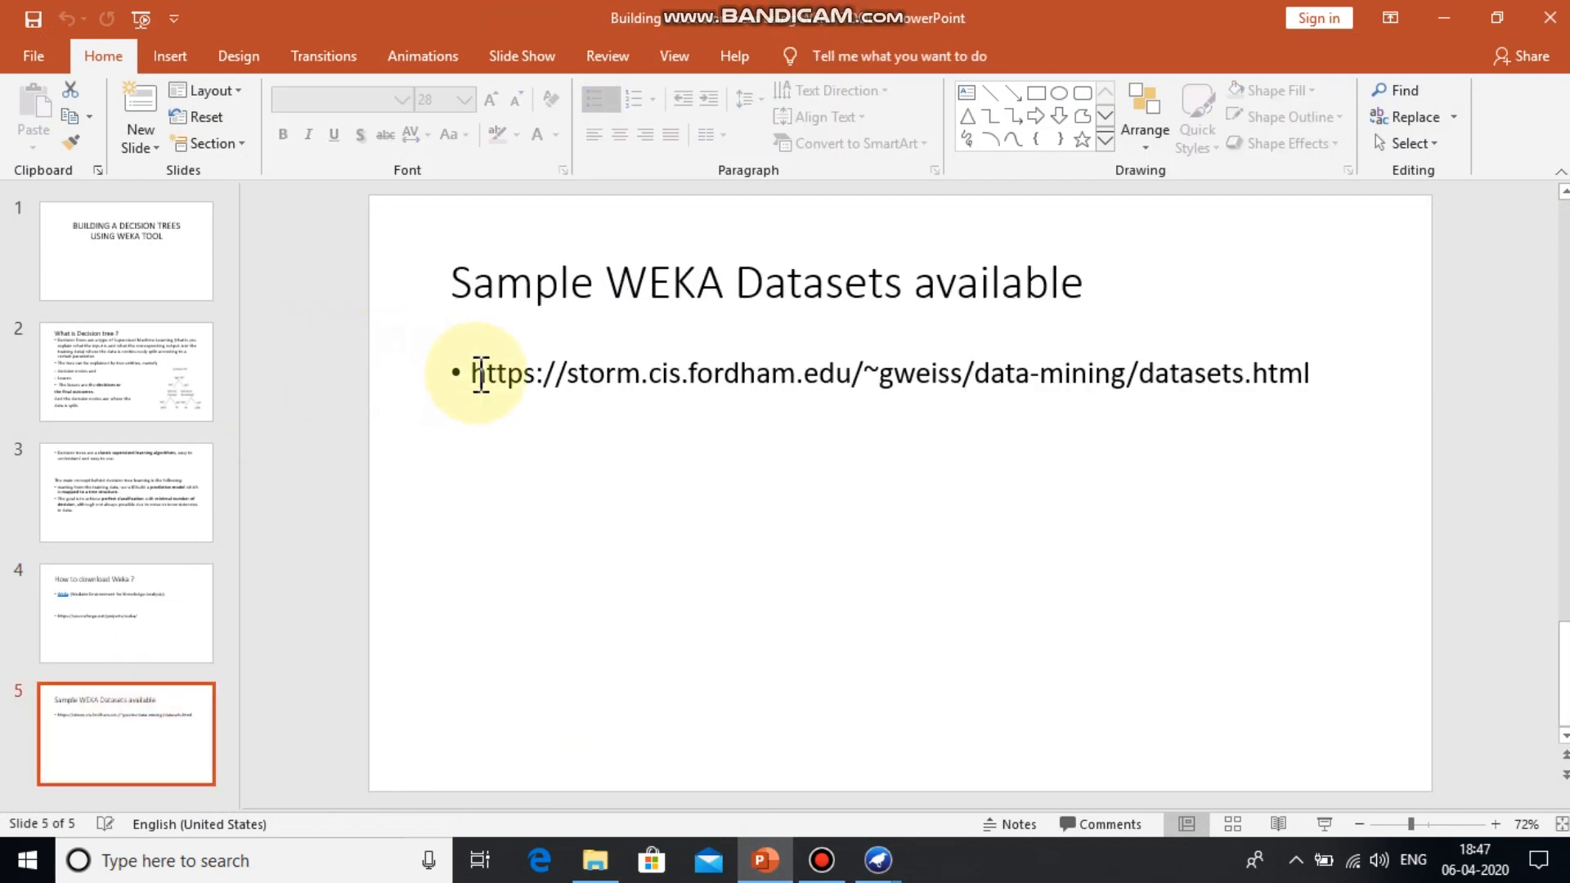
drag(477, 375, 1335, 389)
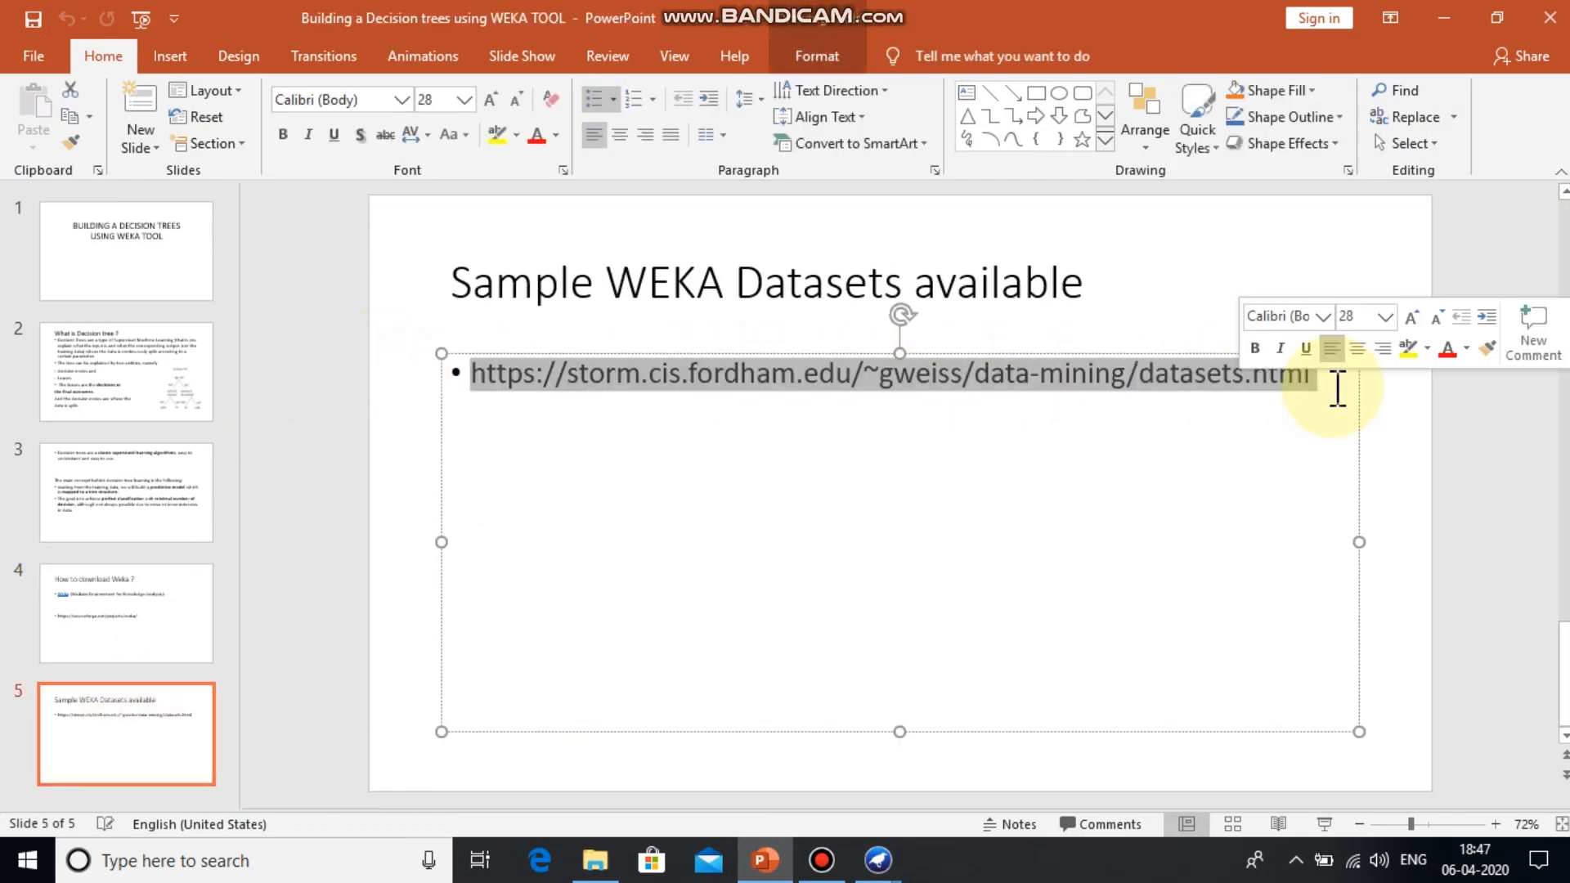
key(ctrl+c)
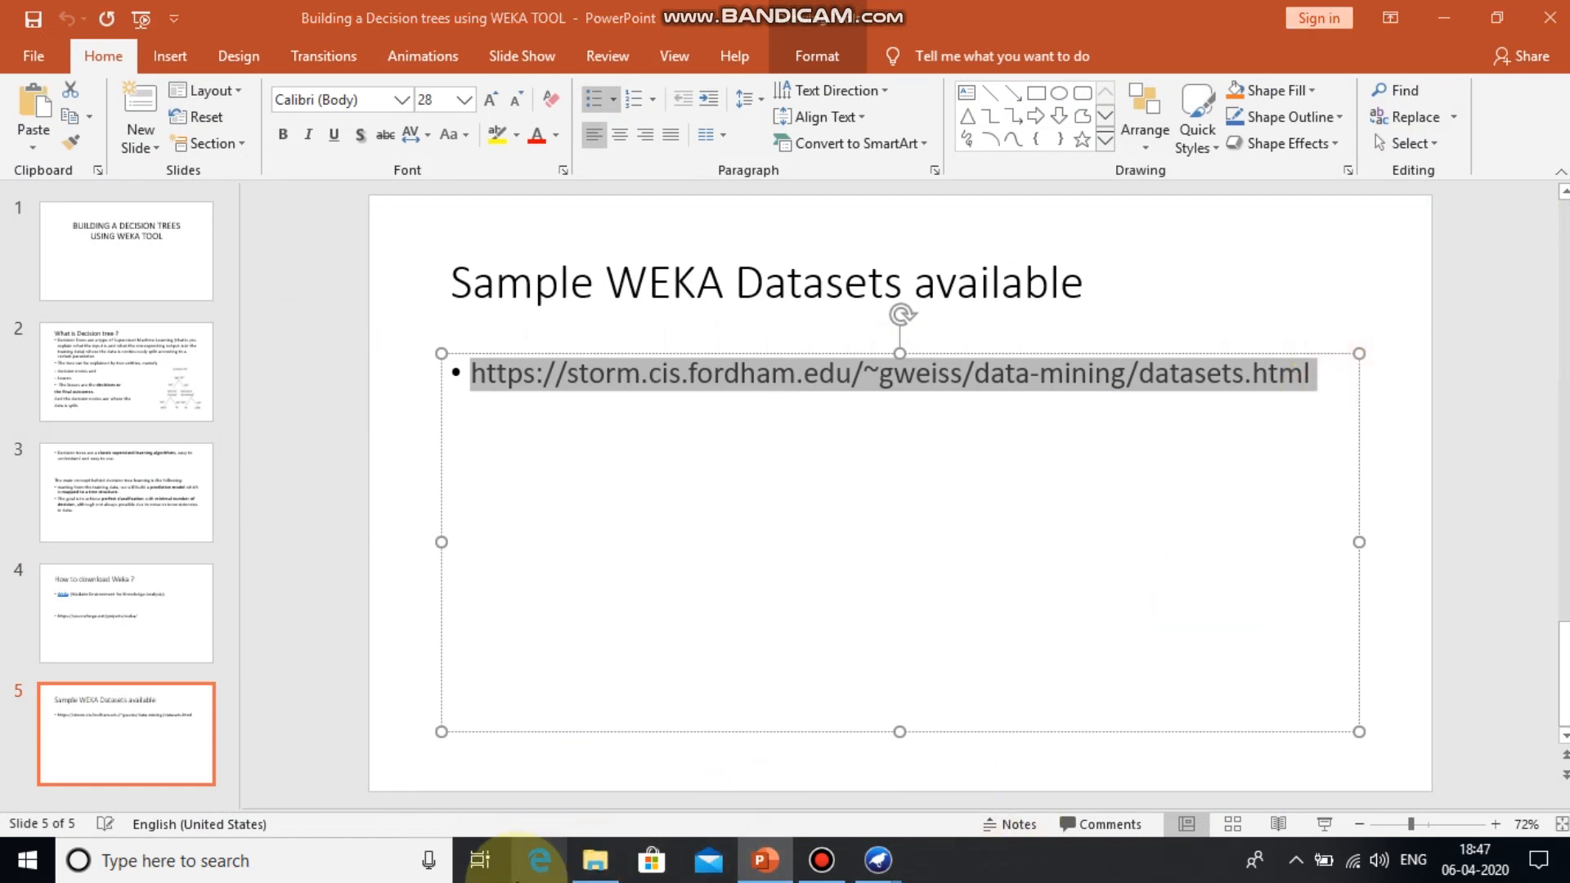
Step: Switch to Edge and open the copied address of the sample Weka datasets page
click(542, 866)
click(387, 59)
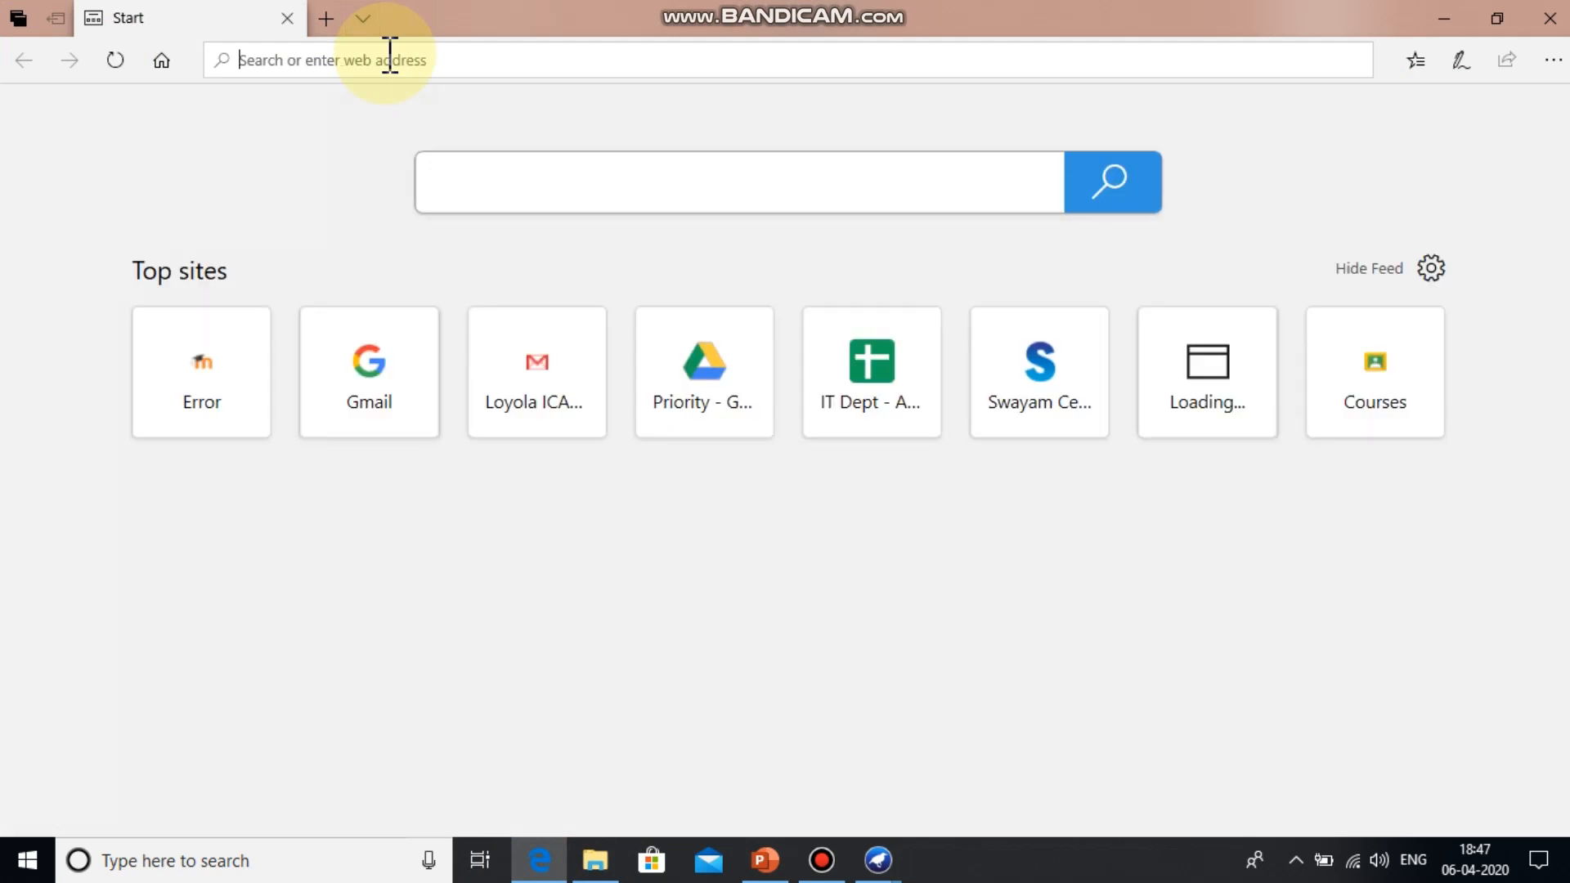
key(ctrl+v)
key(Return)
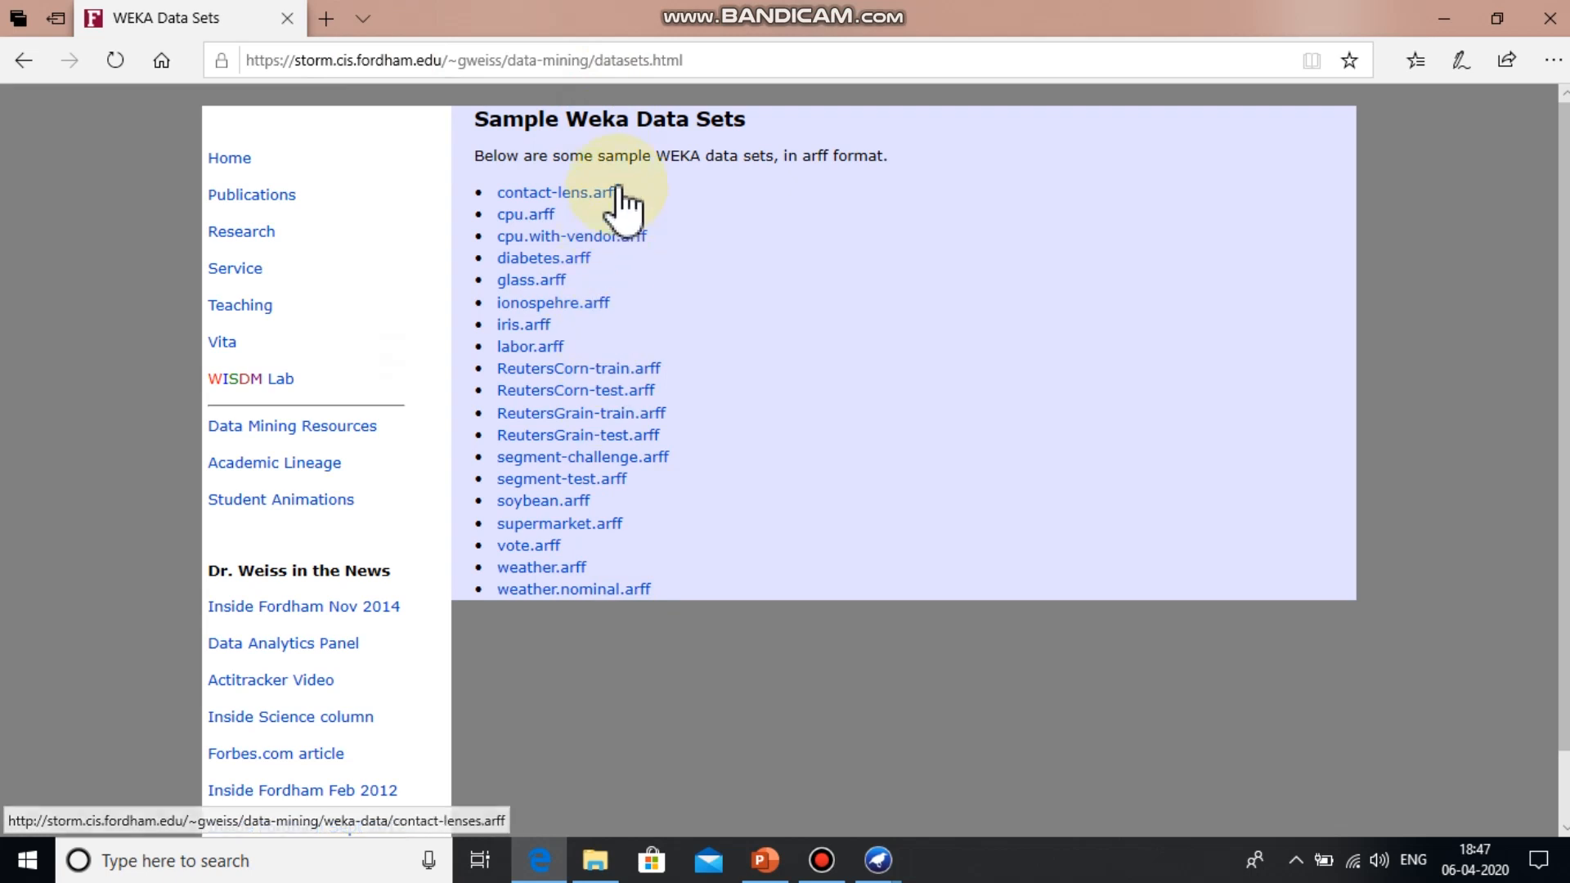
Step: Open the weather.arff sample dataset and load it into the Weka Explorer from its URL
click(542, 569)
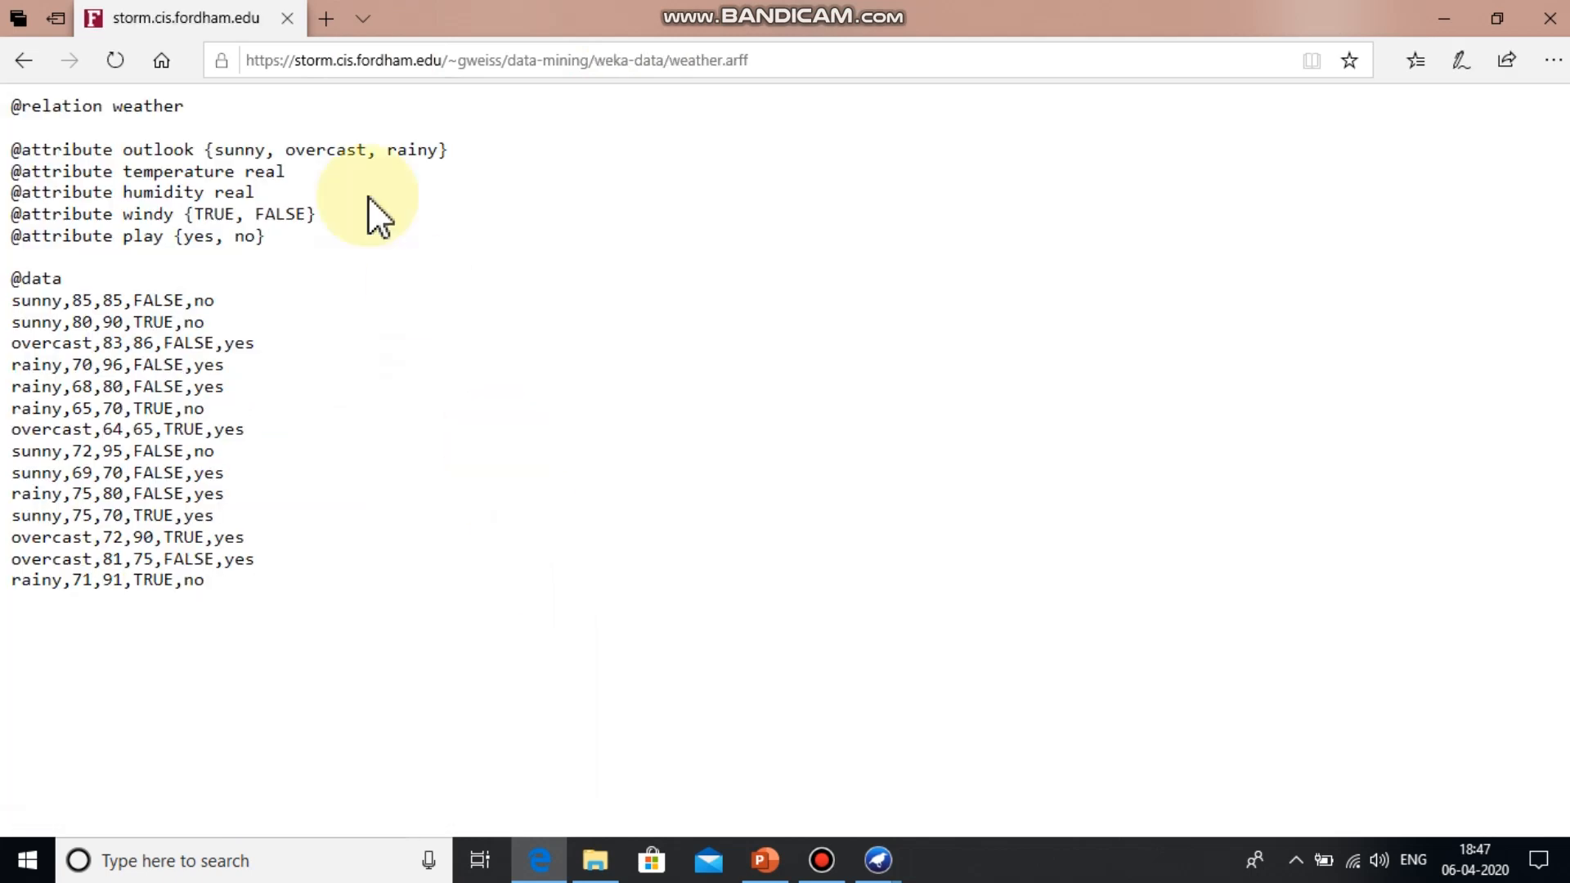
click(496, 60)
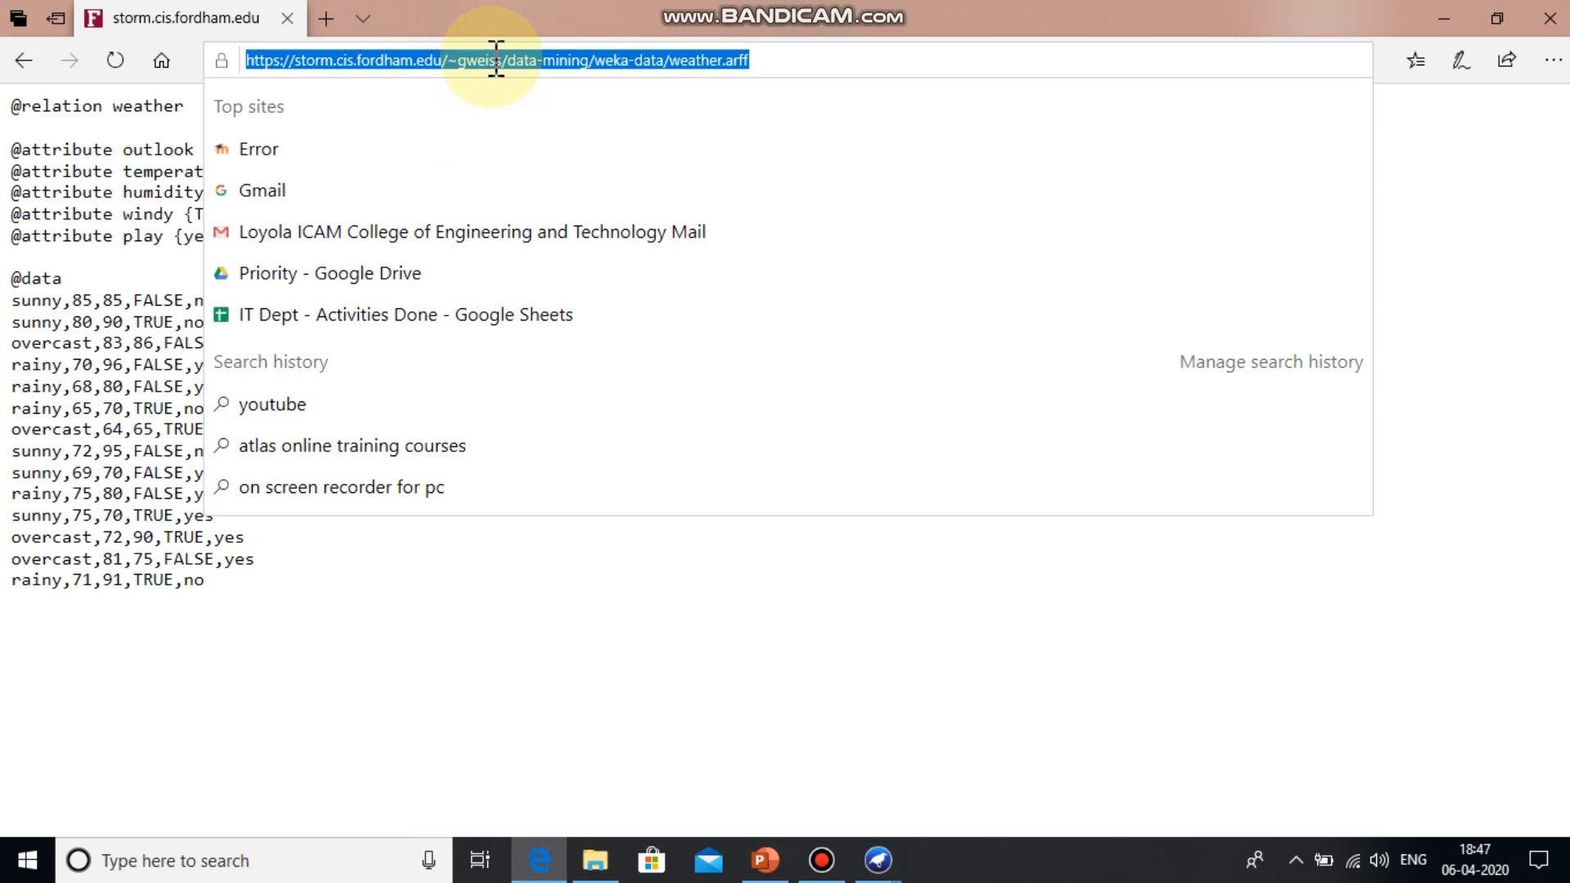
click(880, 860)
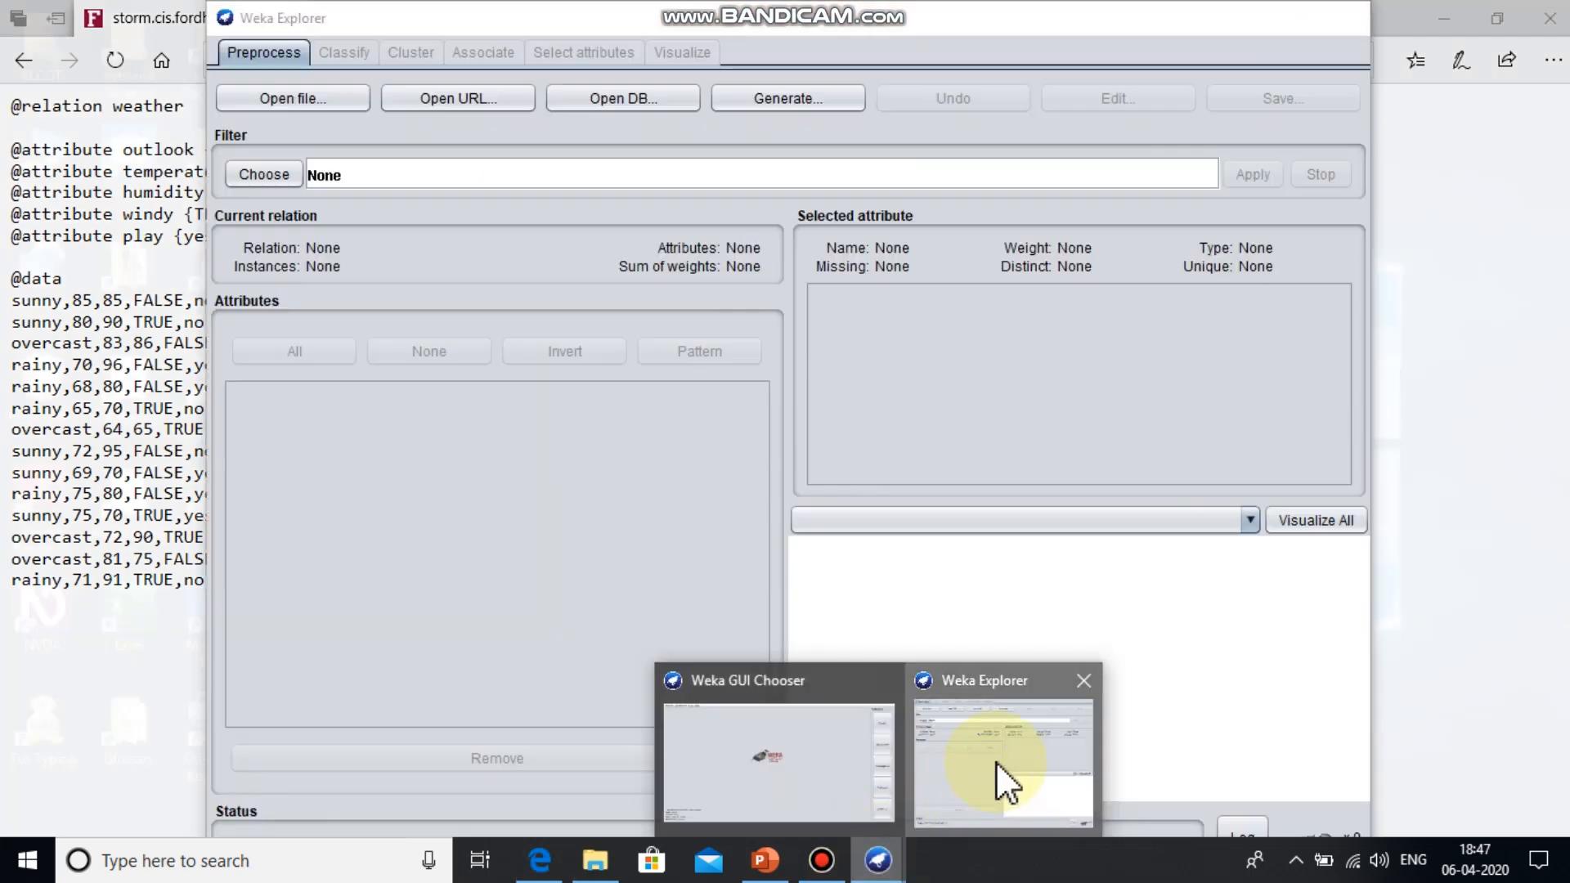
click(996, 762)
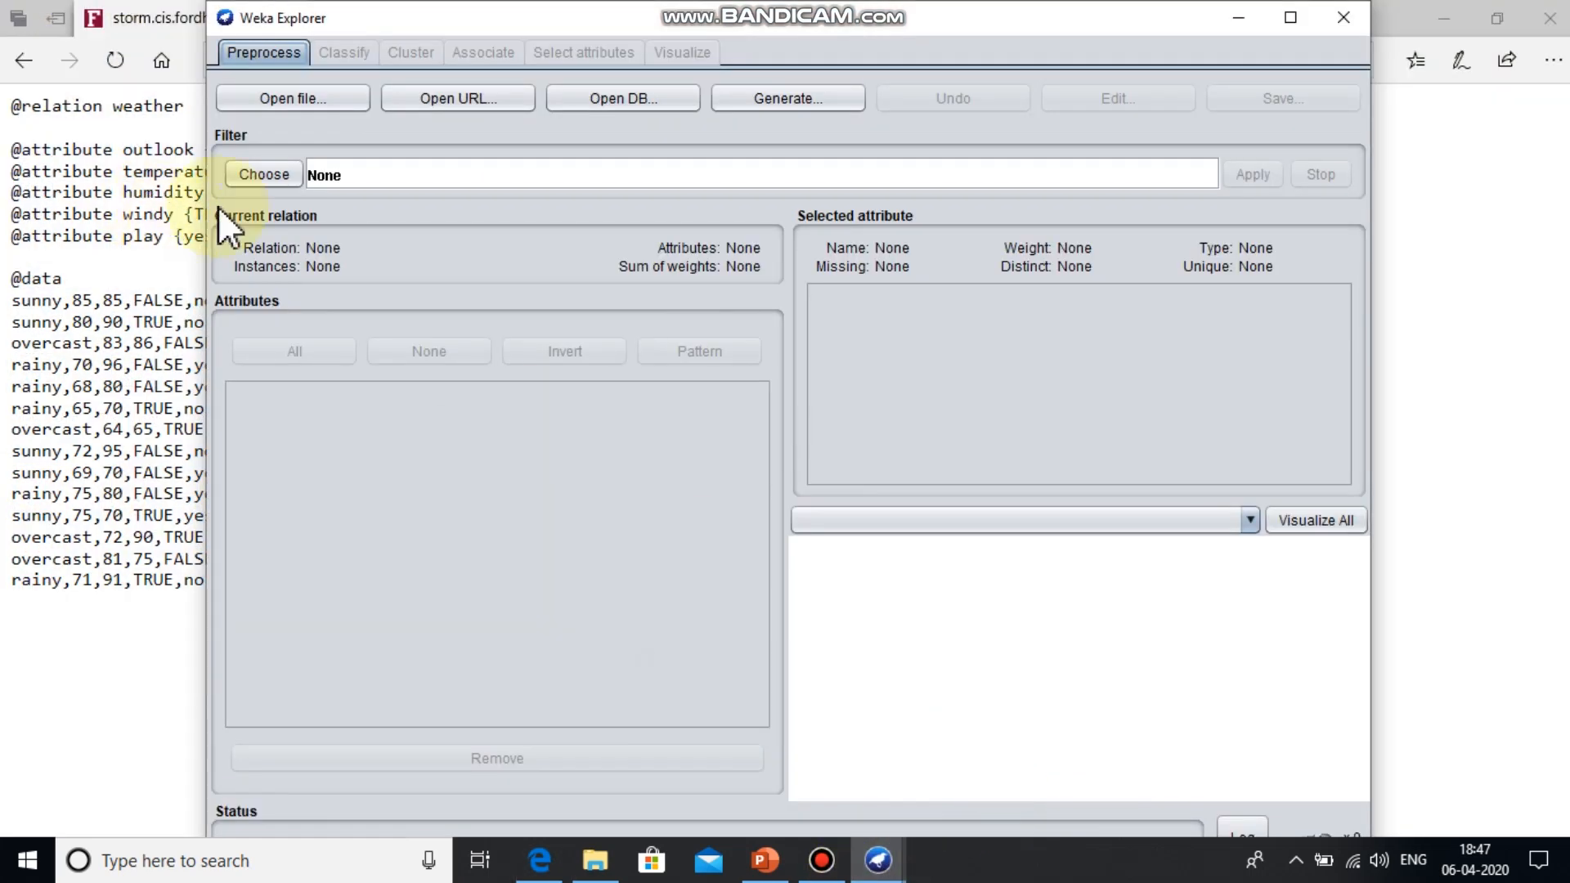
click(464, 98)
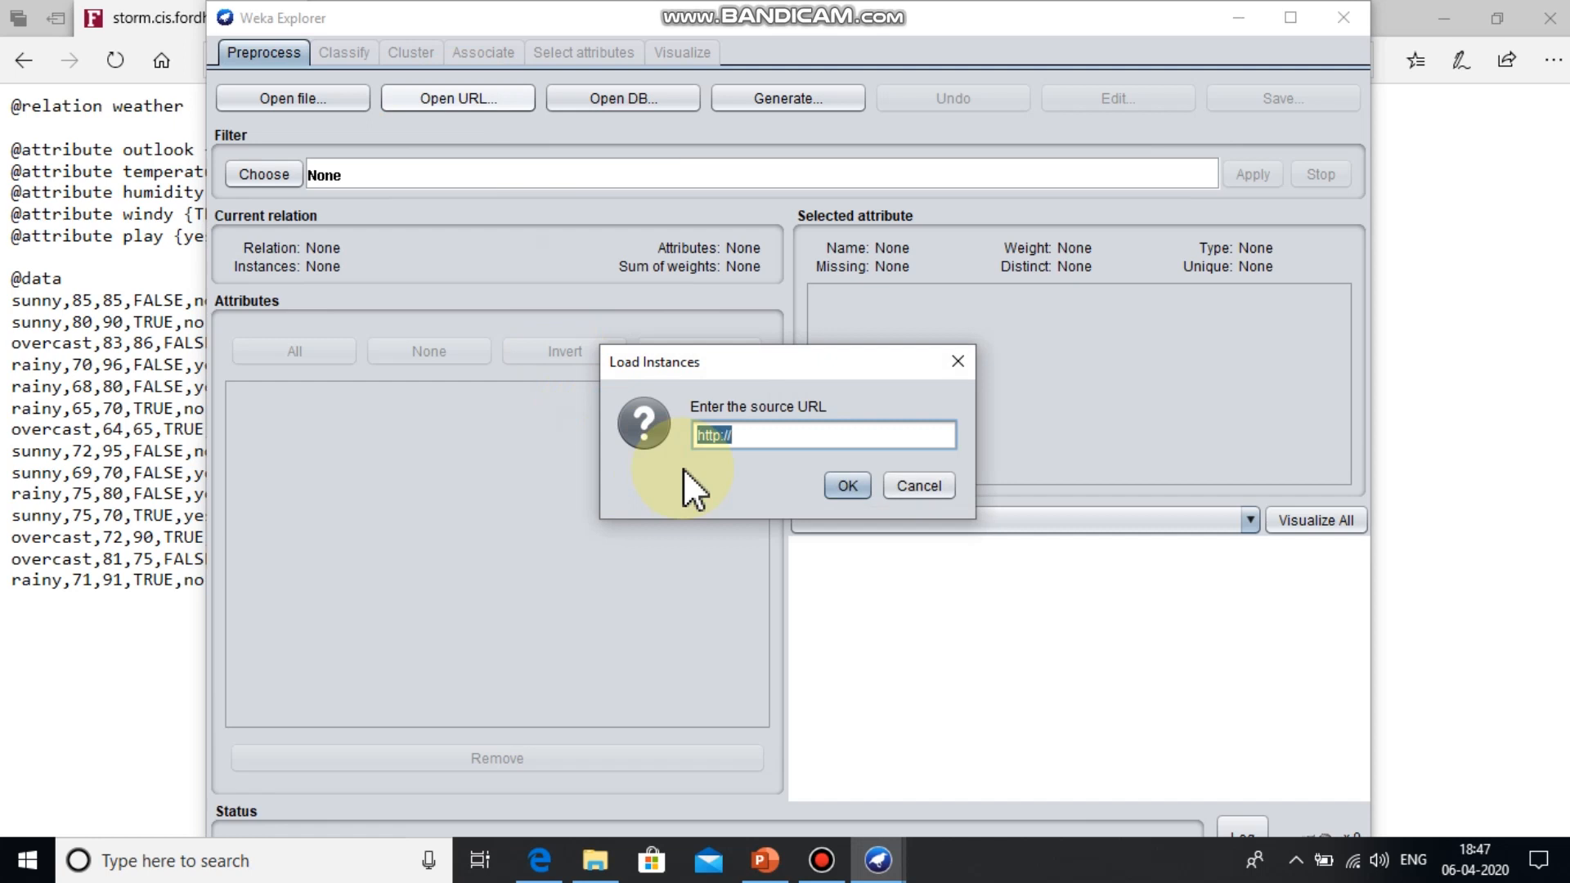
key(ctrl+v)
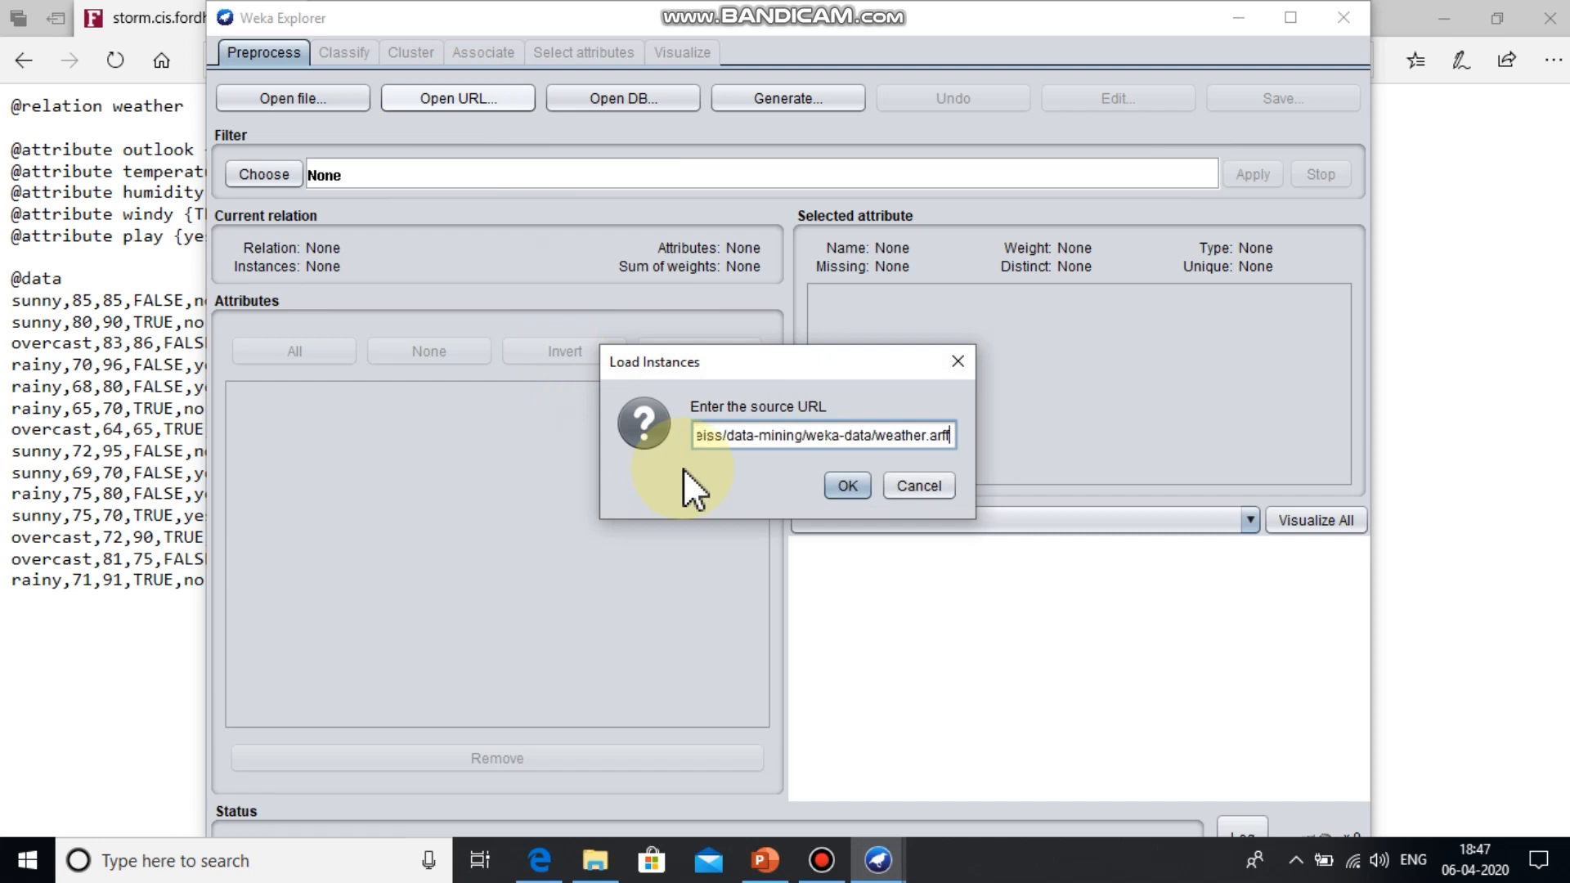
click(847, 488)
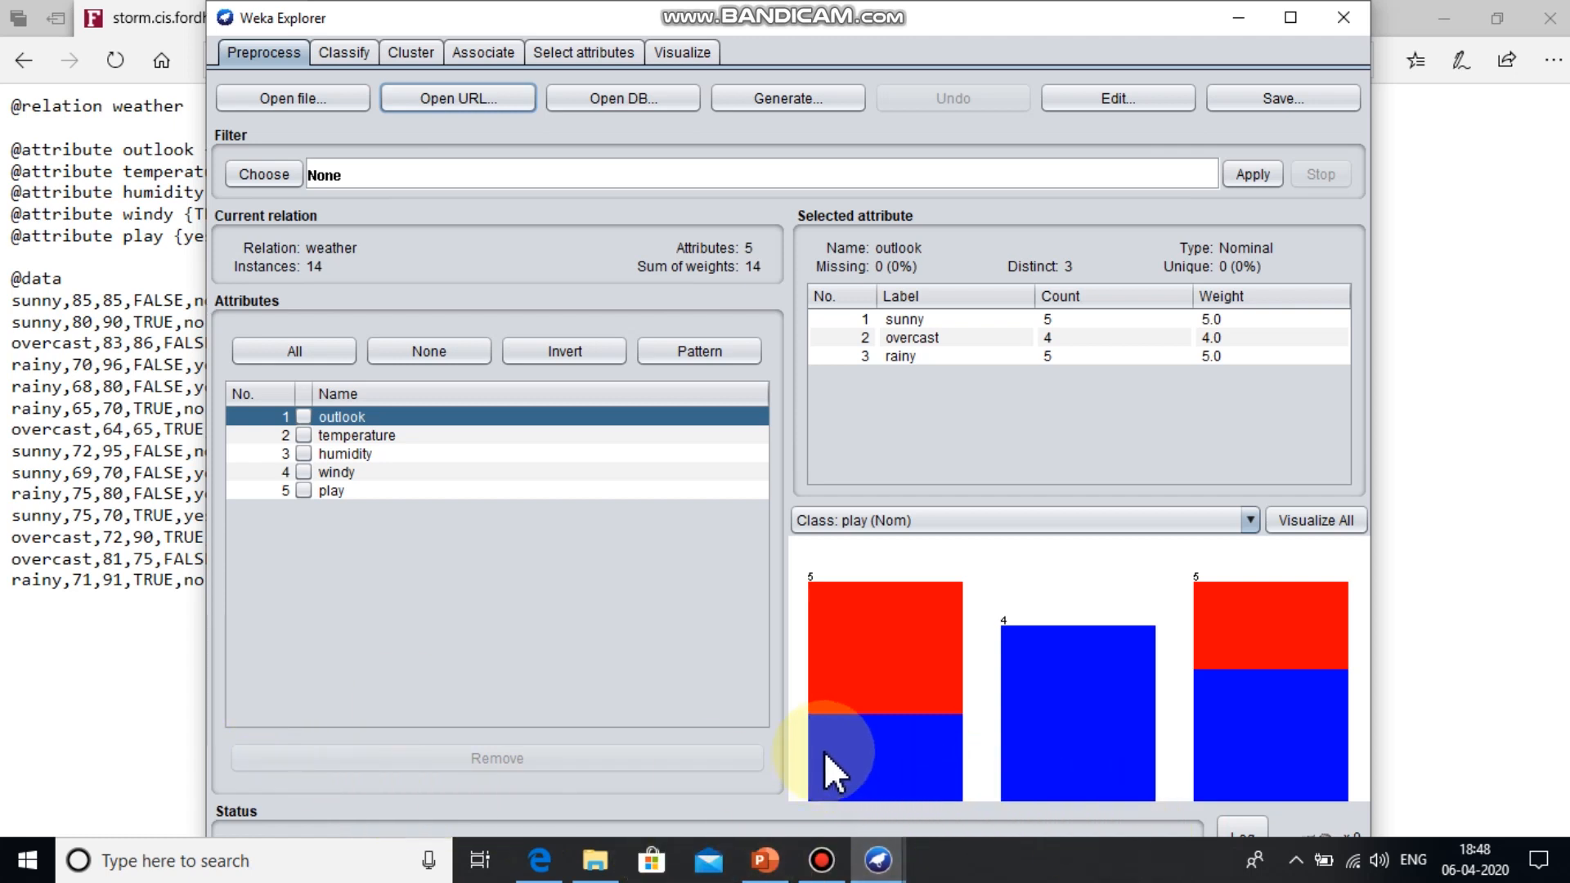
Step: Run the J48 tree classifier on the weather data, using the training set as the test option
mouse_move(831, 729)
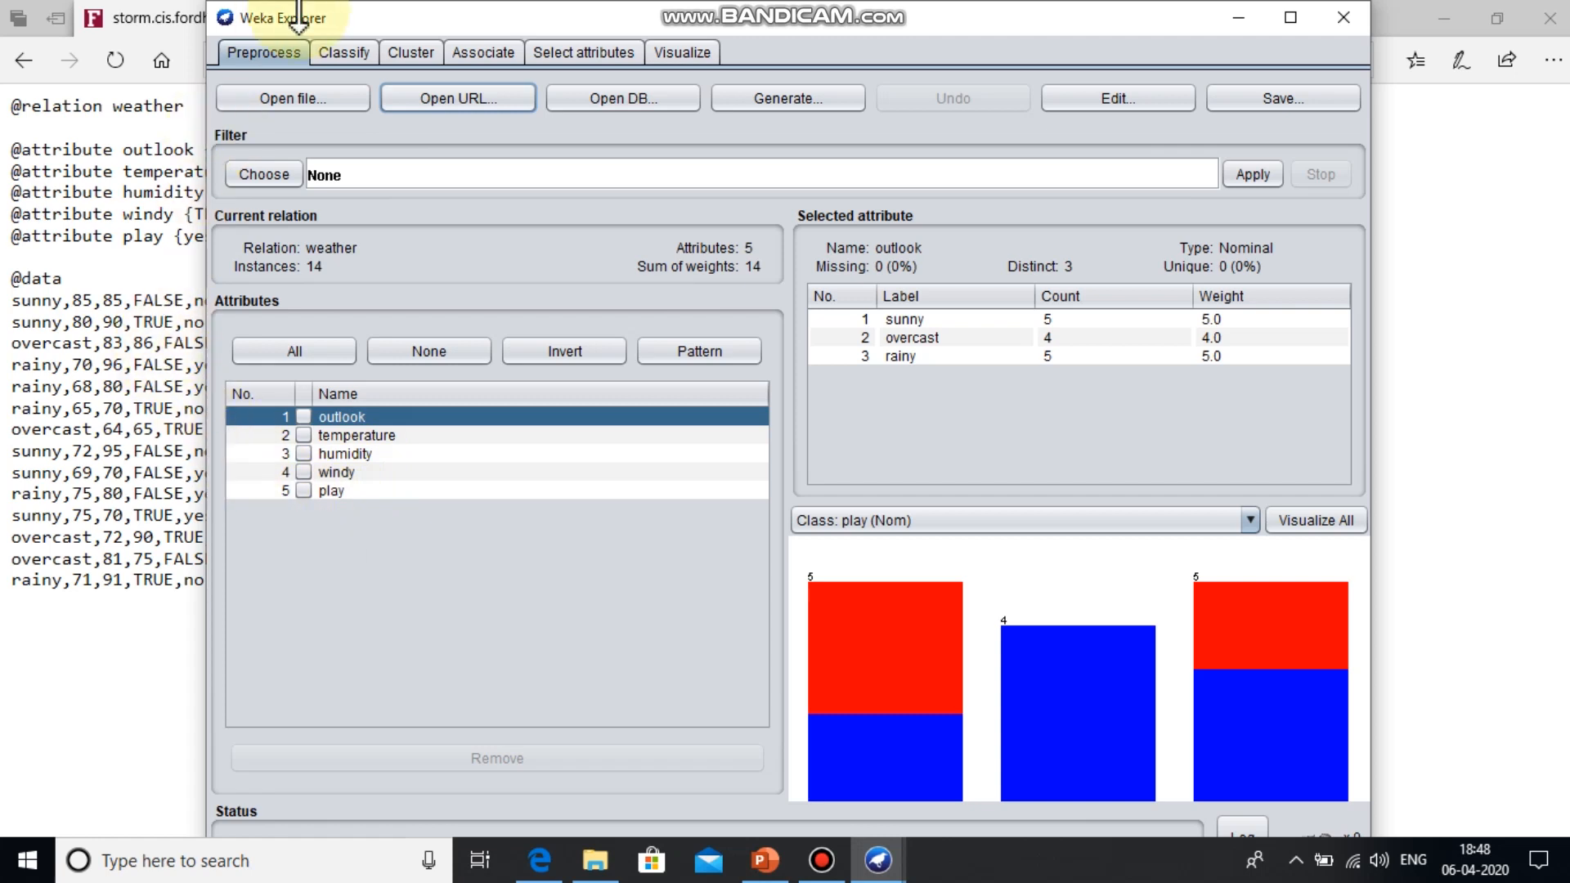
click(336, 52)
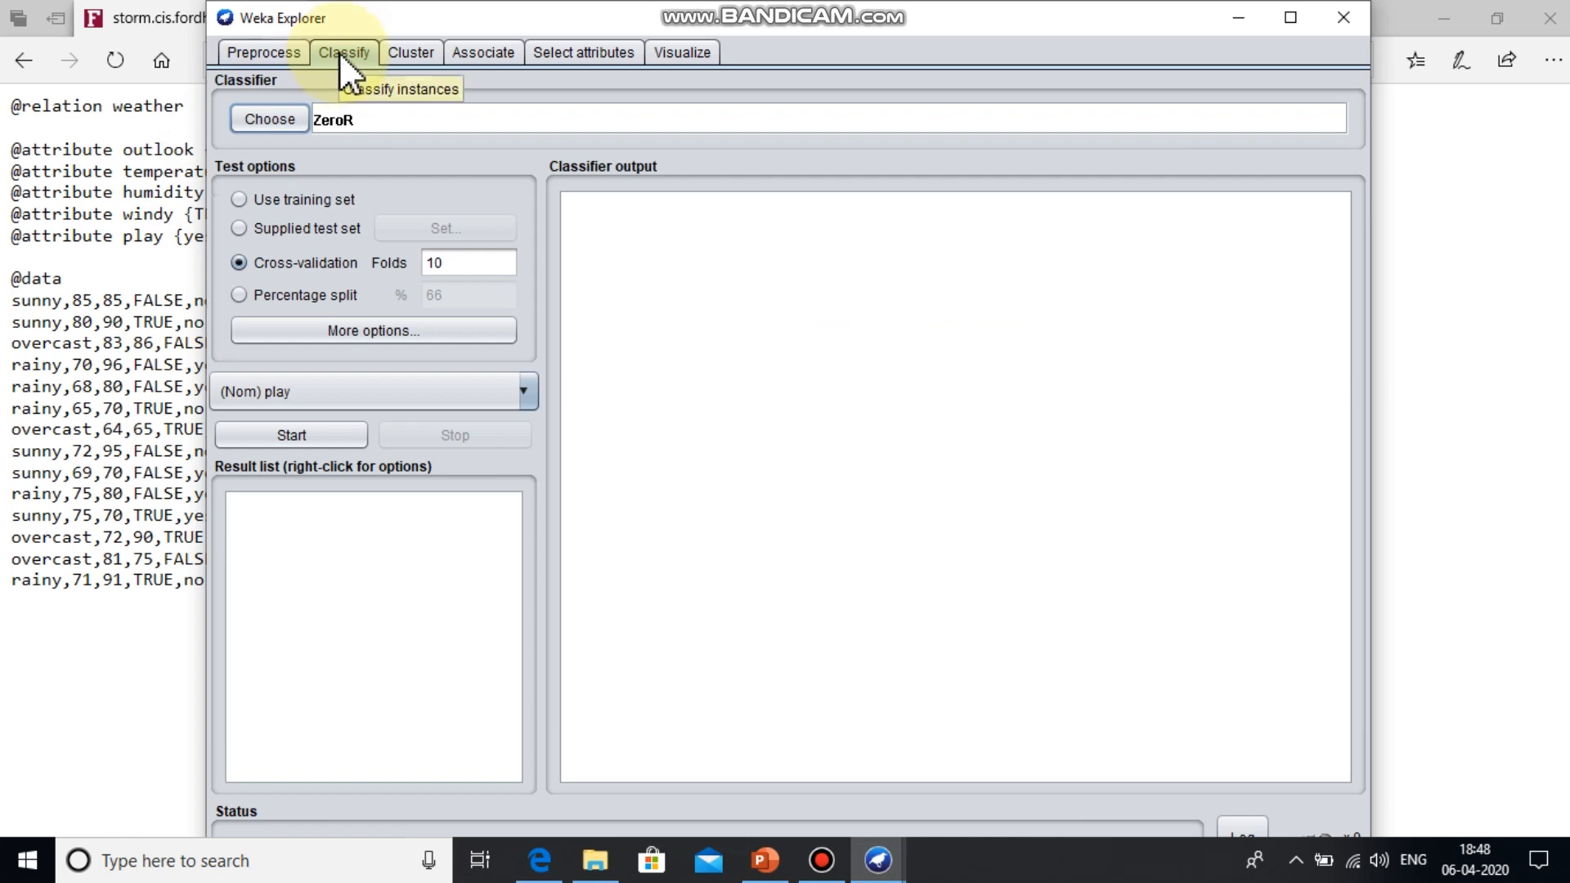
click(282, 121)
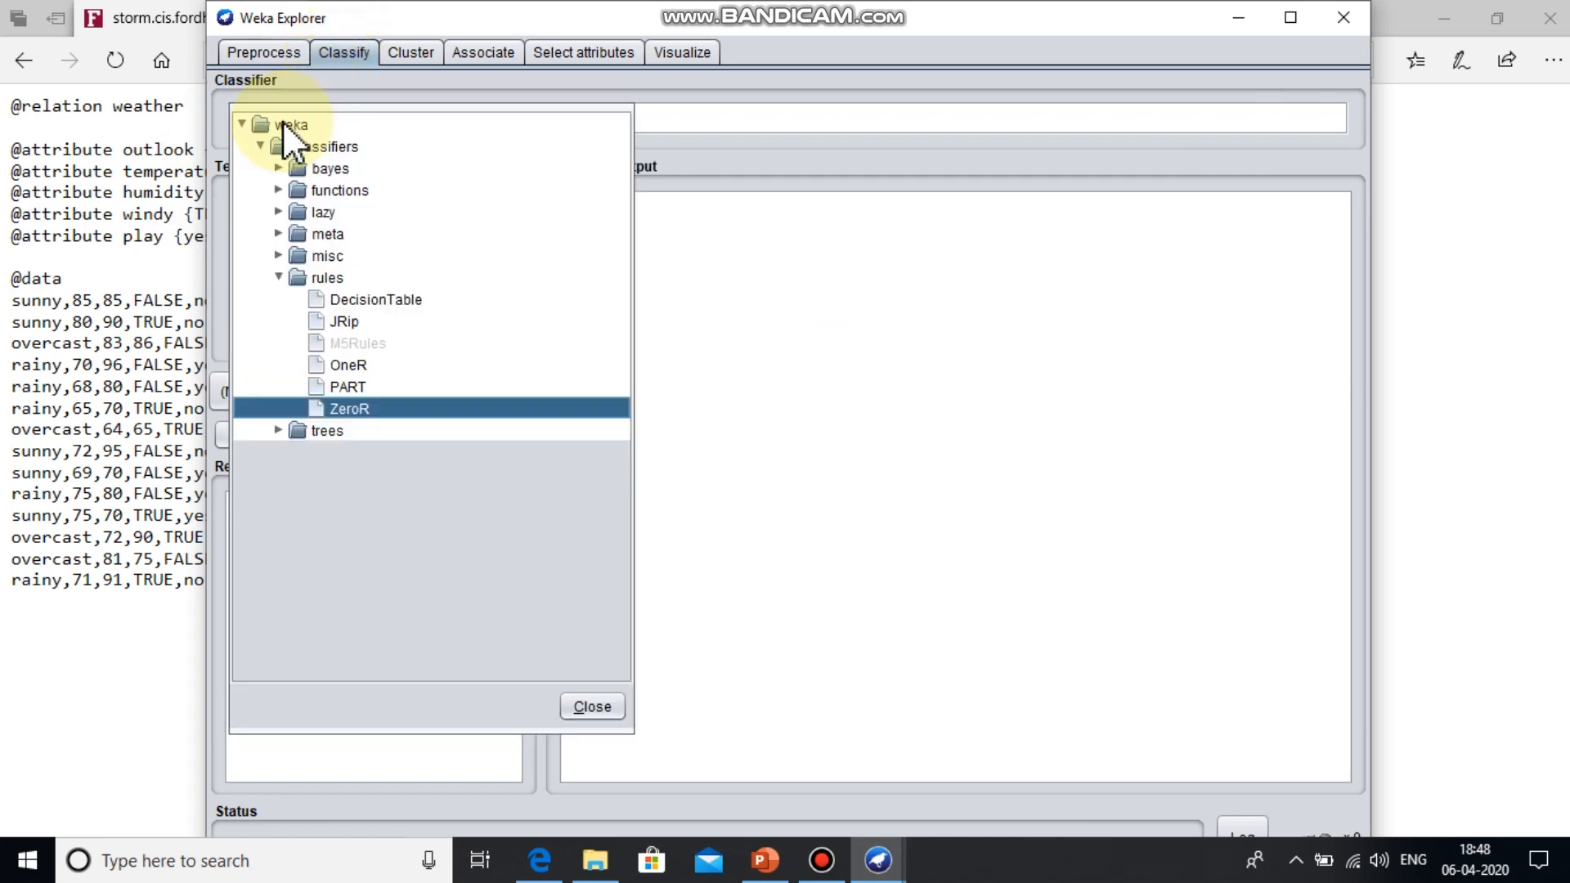
click(280, 430)
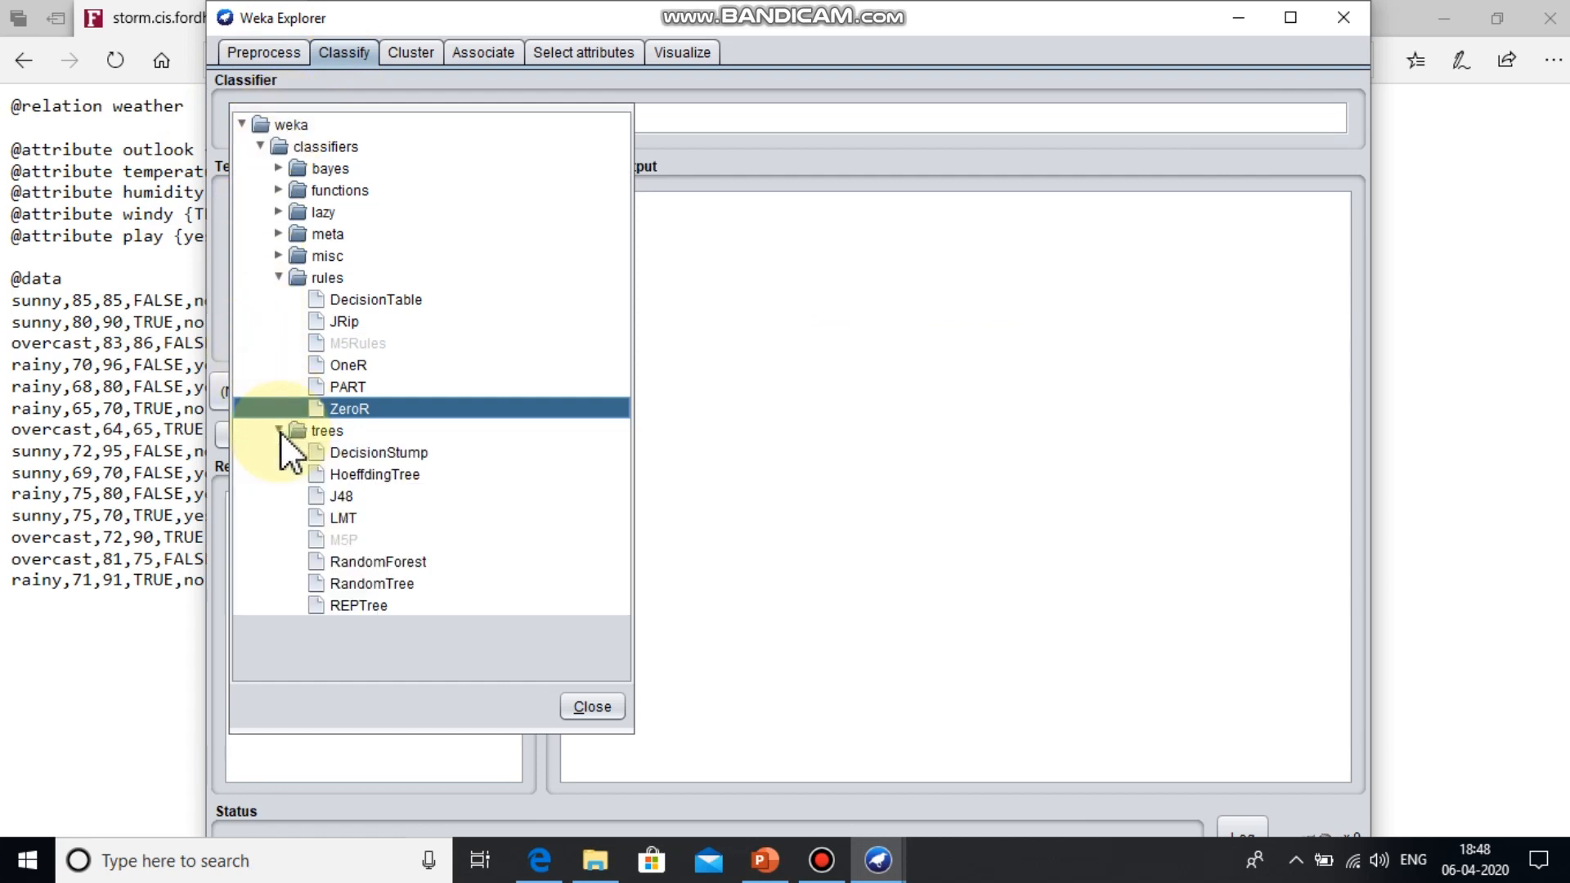
click(341, 497)
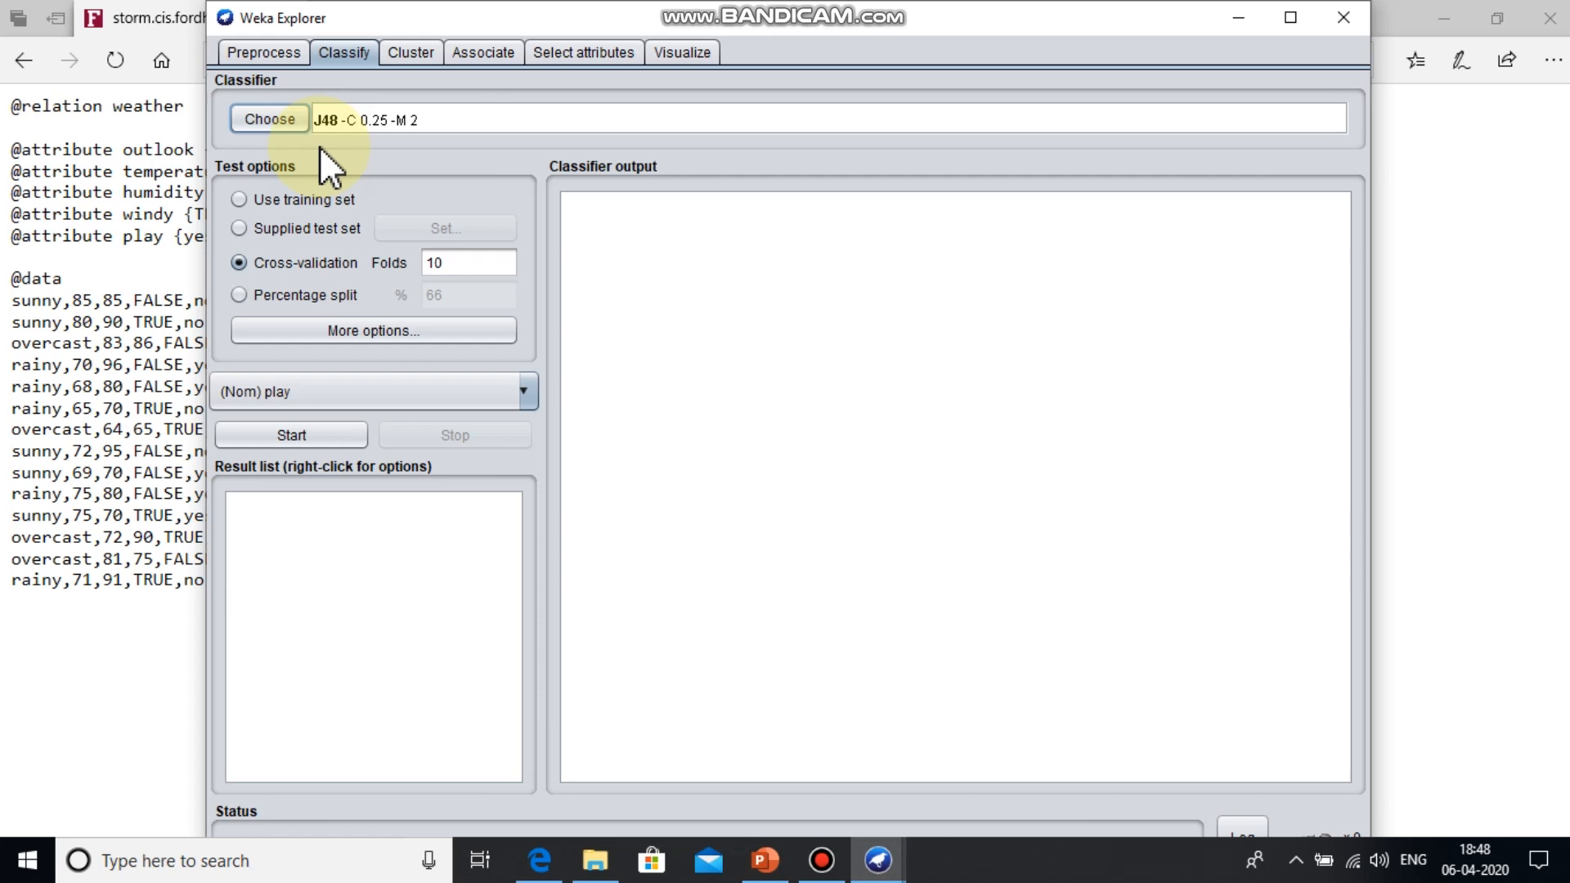
click(238, 200)
click(288, 435)
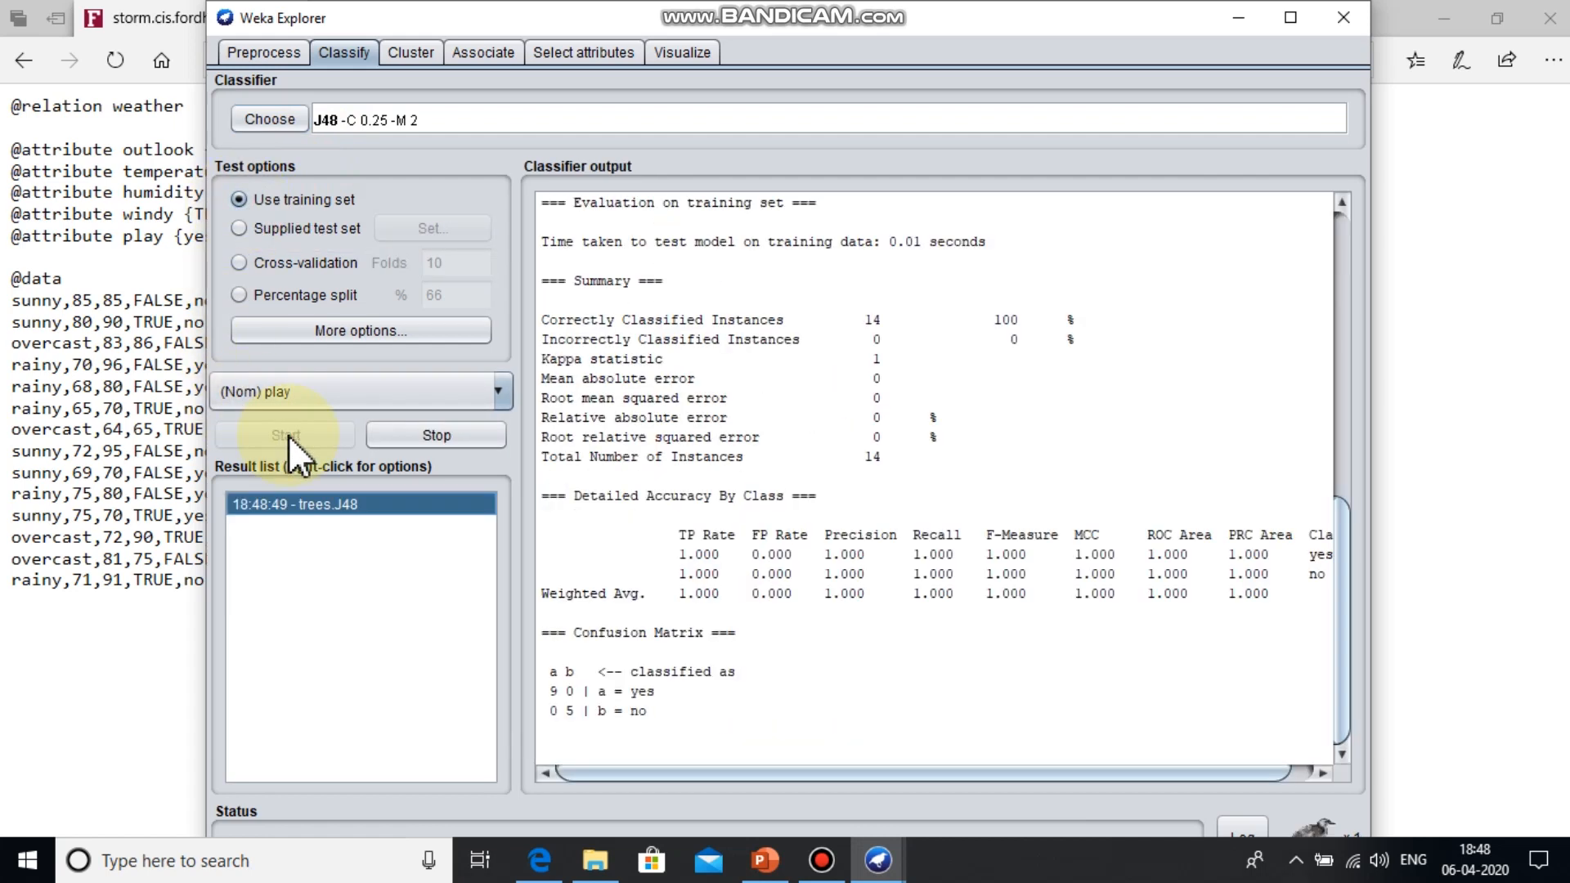
Step: Examine the classifier output, including the attribute list, the J48 pruned tree and the confusion matrix
drag(1347, 653, 1316, 317)
drag(615, 306, 682, 404)
drag(549, 508, 671, 524)
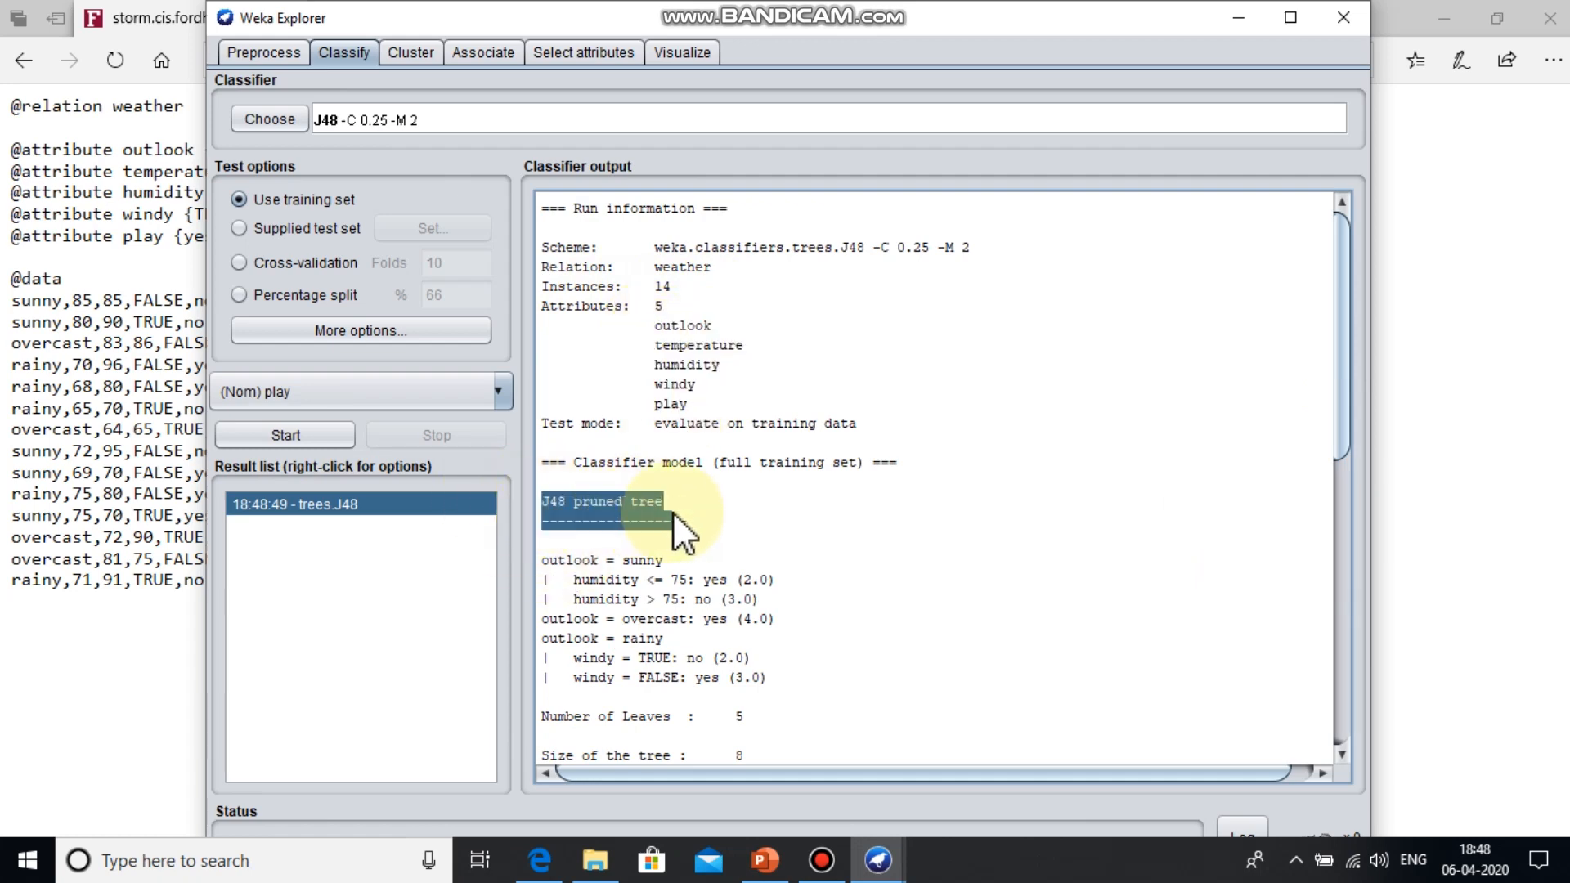
scroll(949, 646, down, 5)
scroll(932, 626, down, 6)
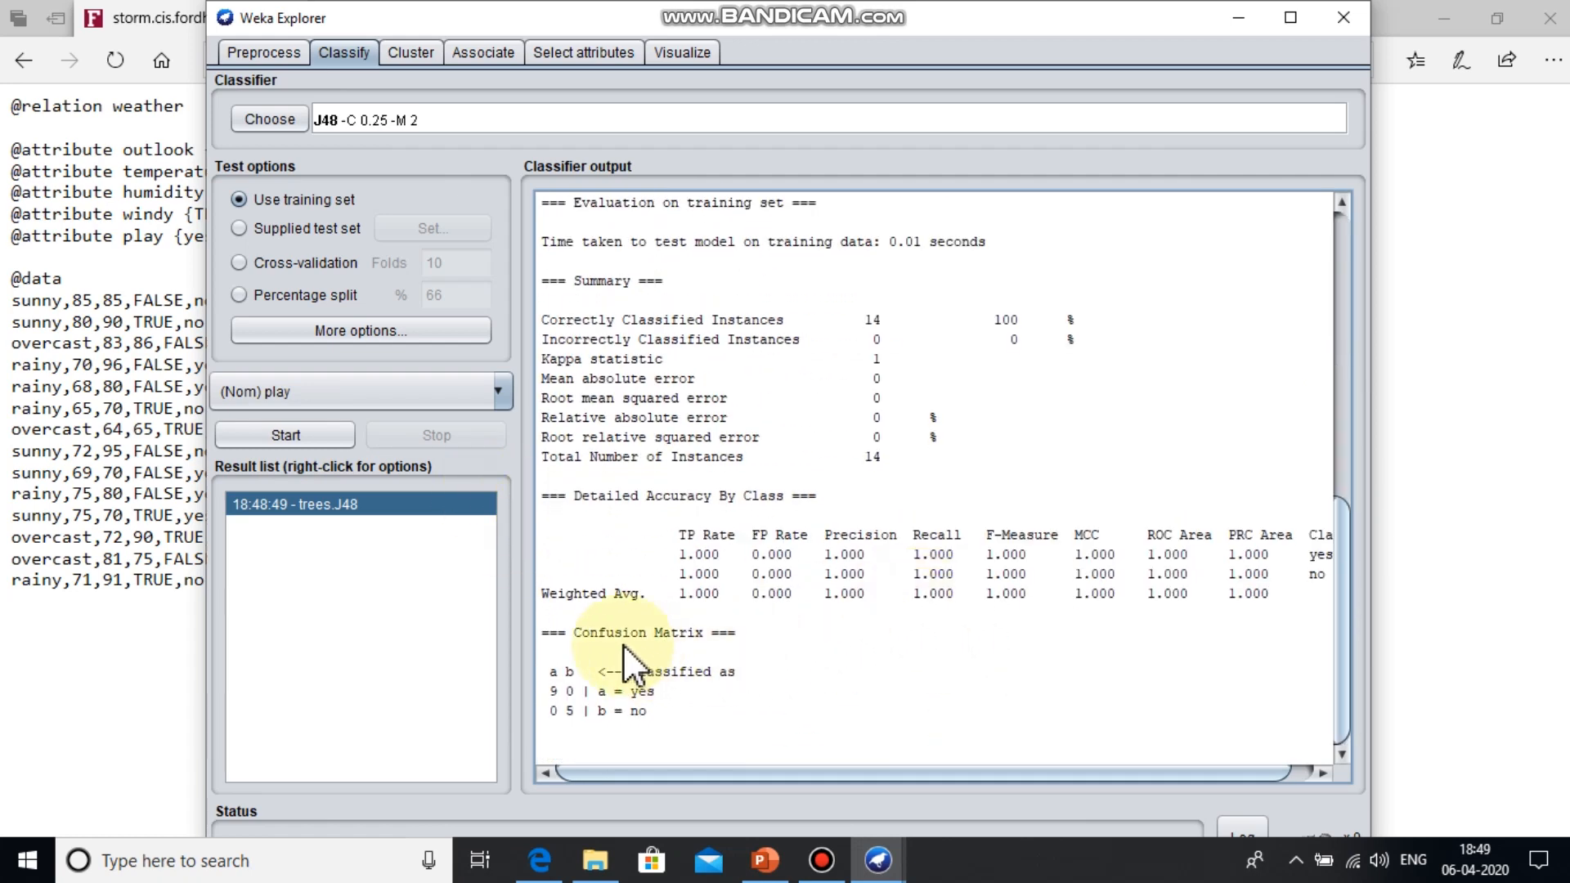
drag(569, 612, 694, 714)
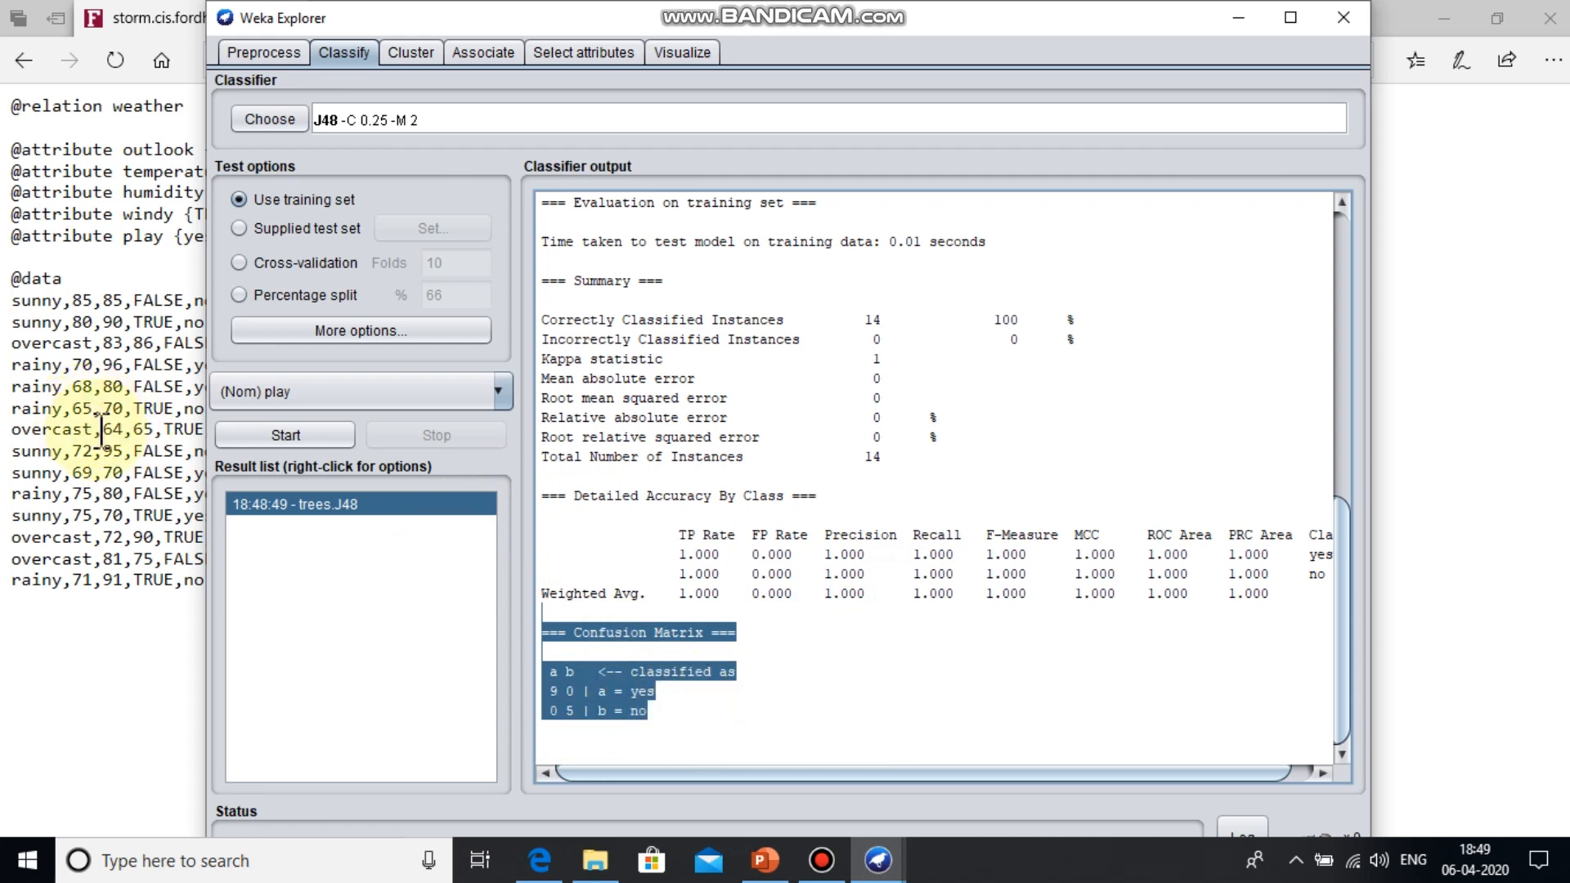
Step: Visualize the decision tree of the trees.J48 result and close the tree view
right_click(337, 508)
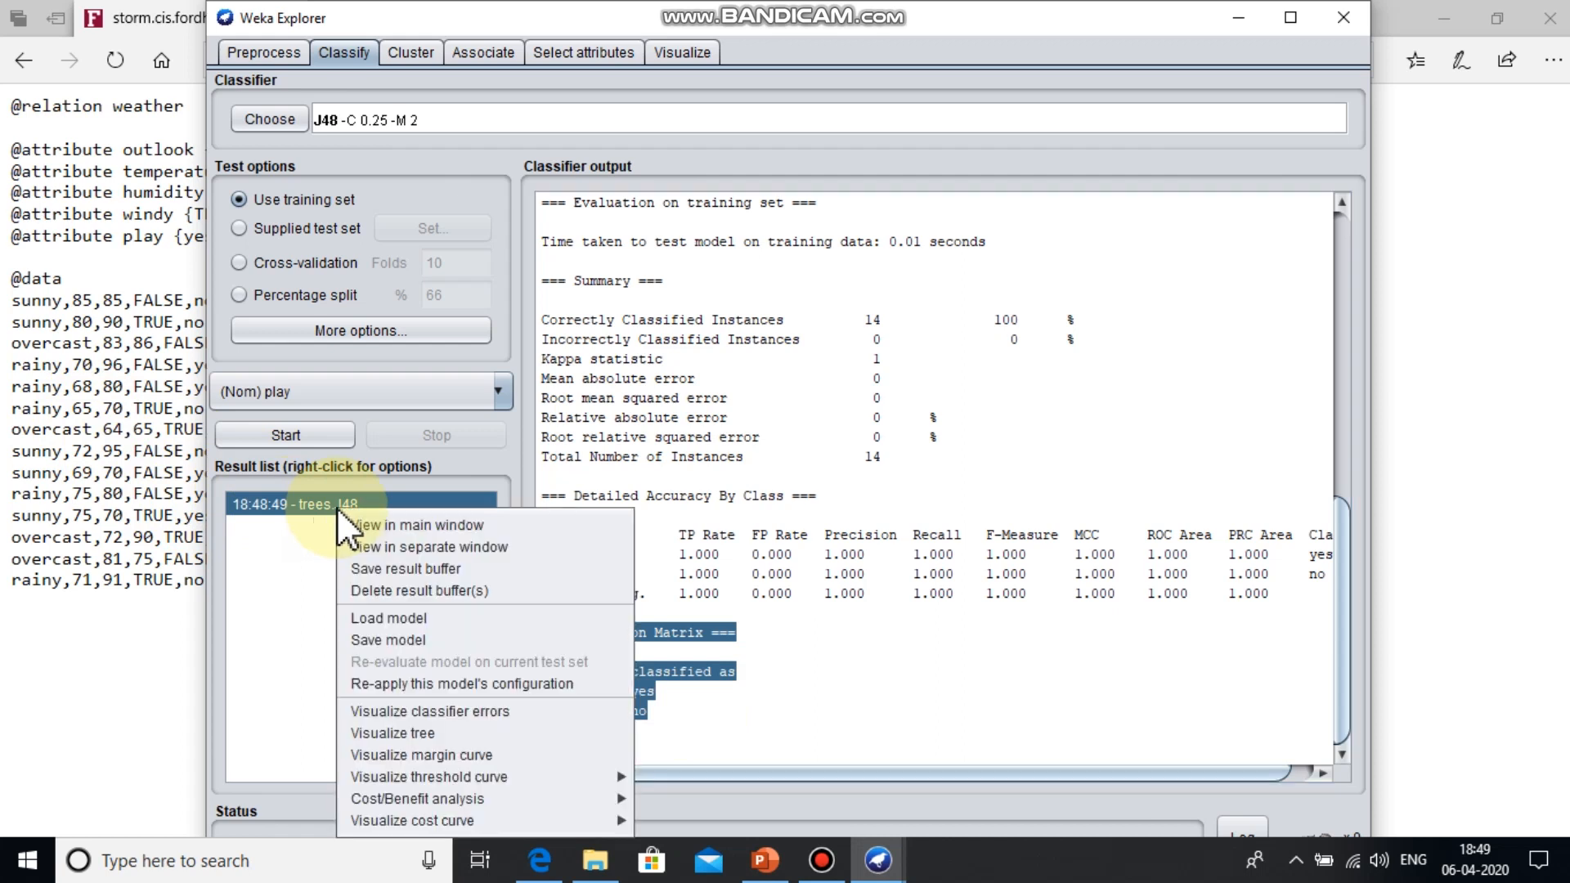
click(450, 732)
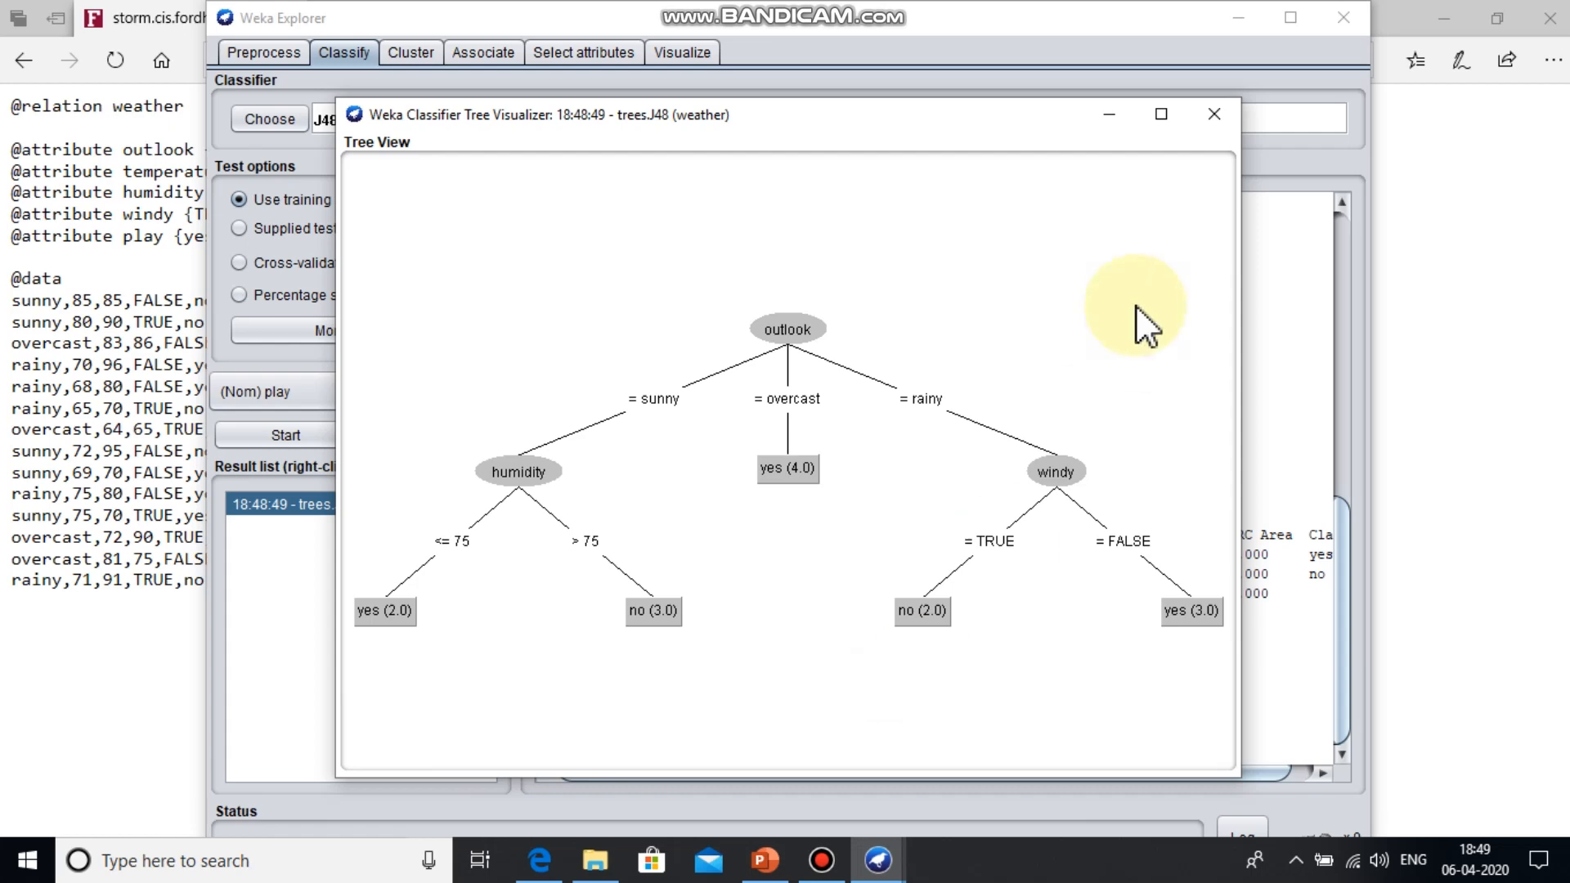
click(1212, 114)
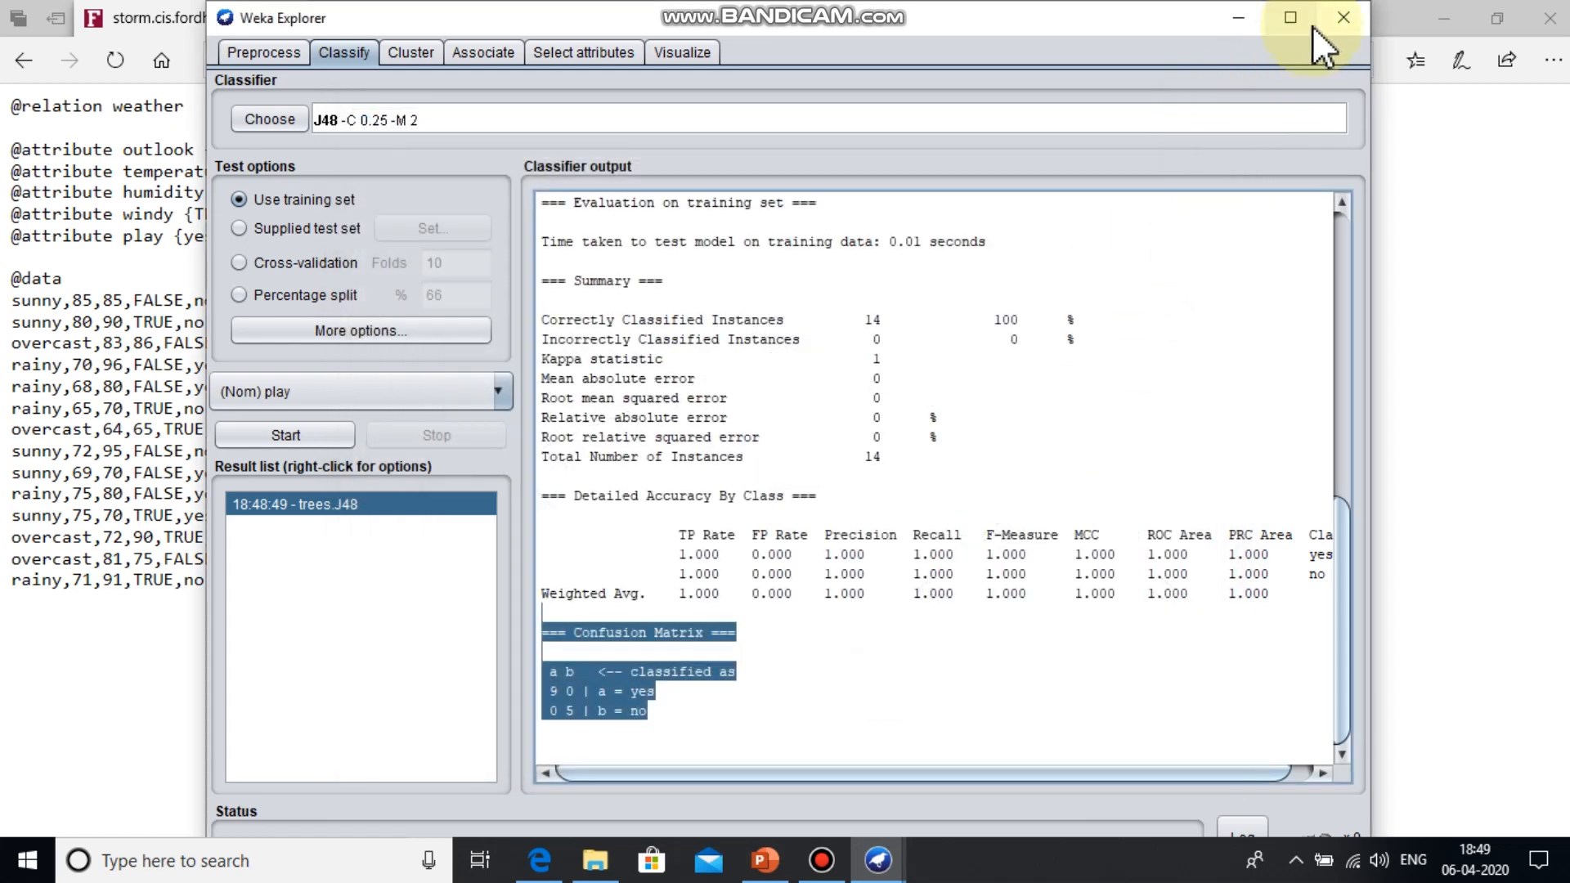
Step: Close the Weka Explorer window and open the verte file from the Downloads folder in Excel
click(1352, 18)
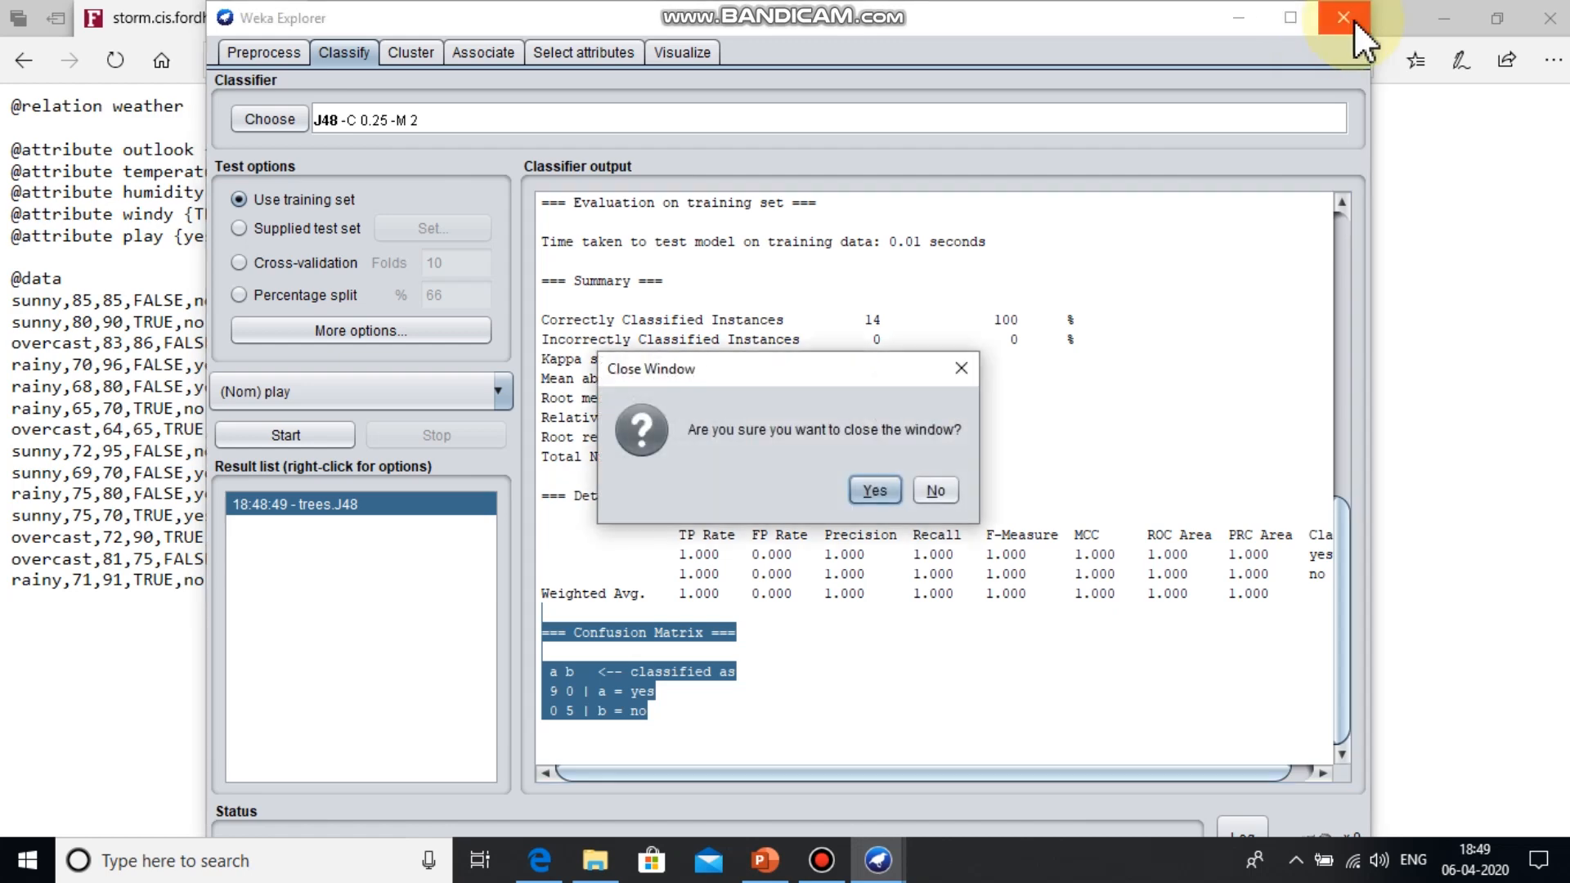
click(874, 490)
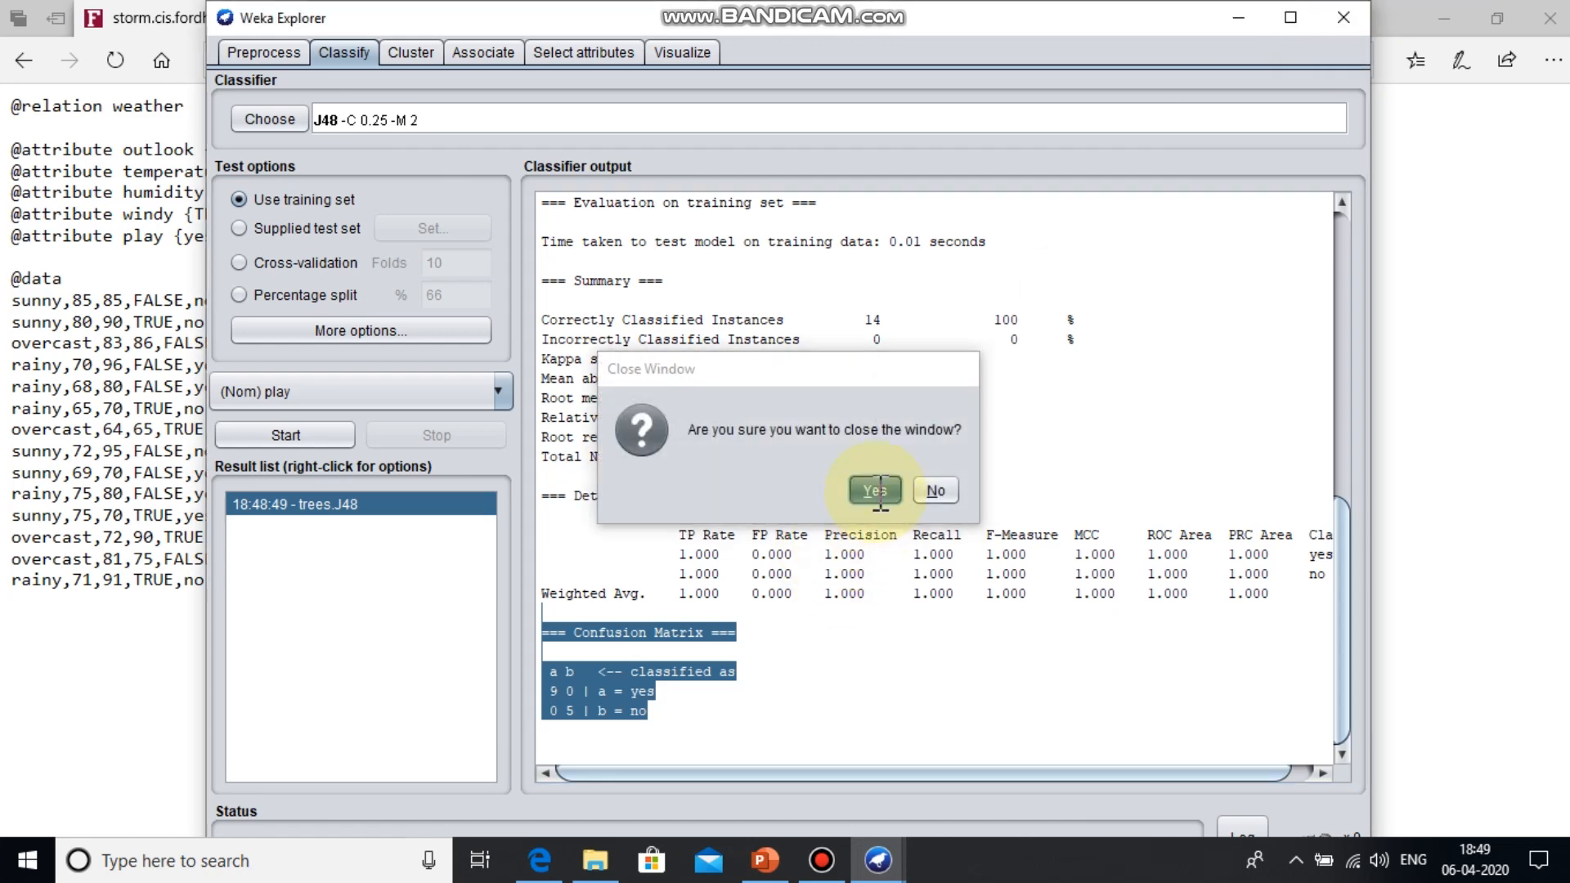
click(596, 859)
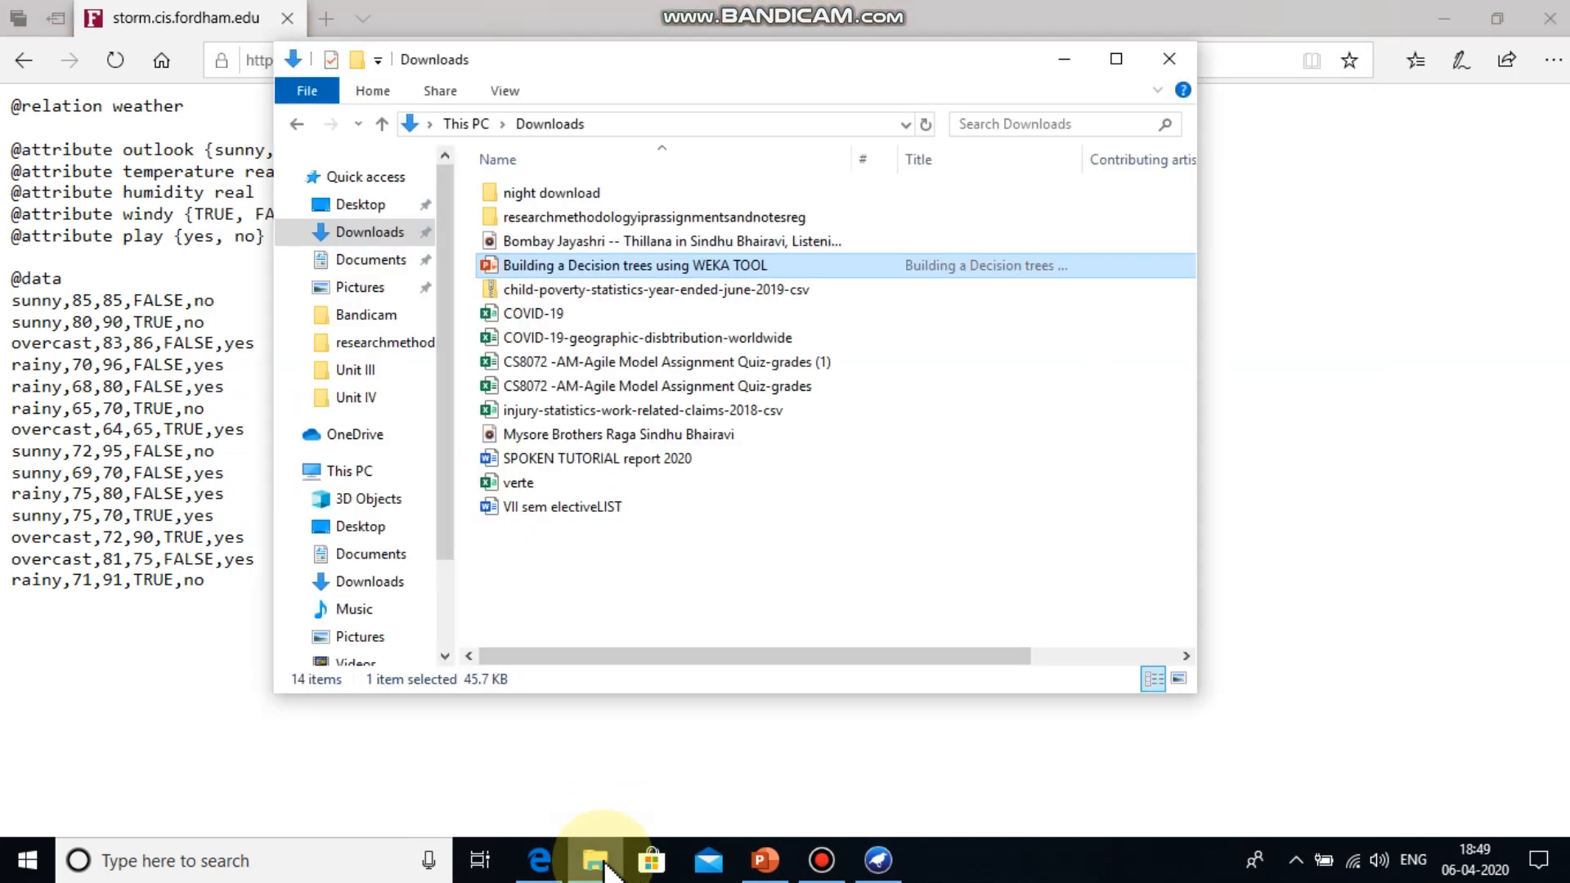
double_click(571, 485)
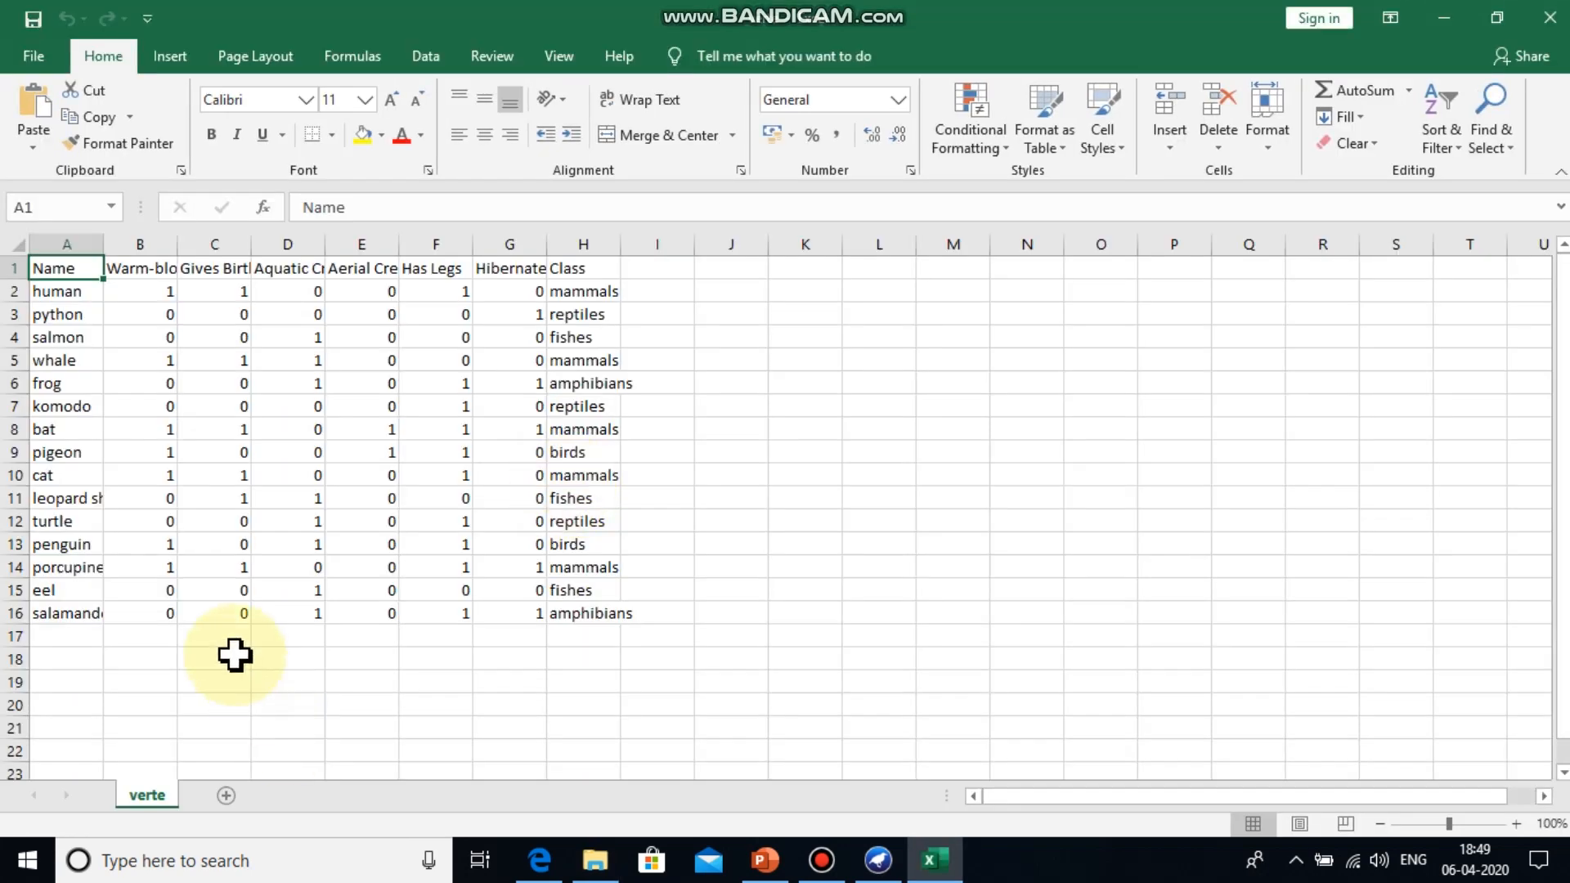
Step: Examine the animal data in A1:H16 and its Class column on the verte sheet
click(235, 654)
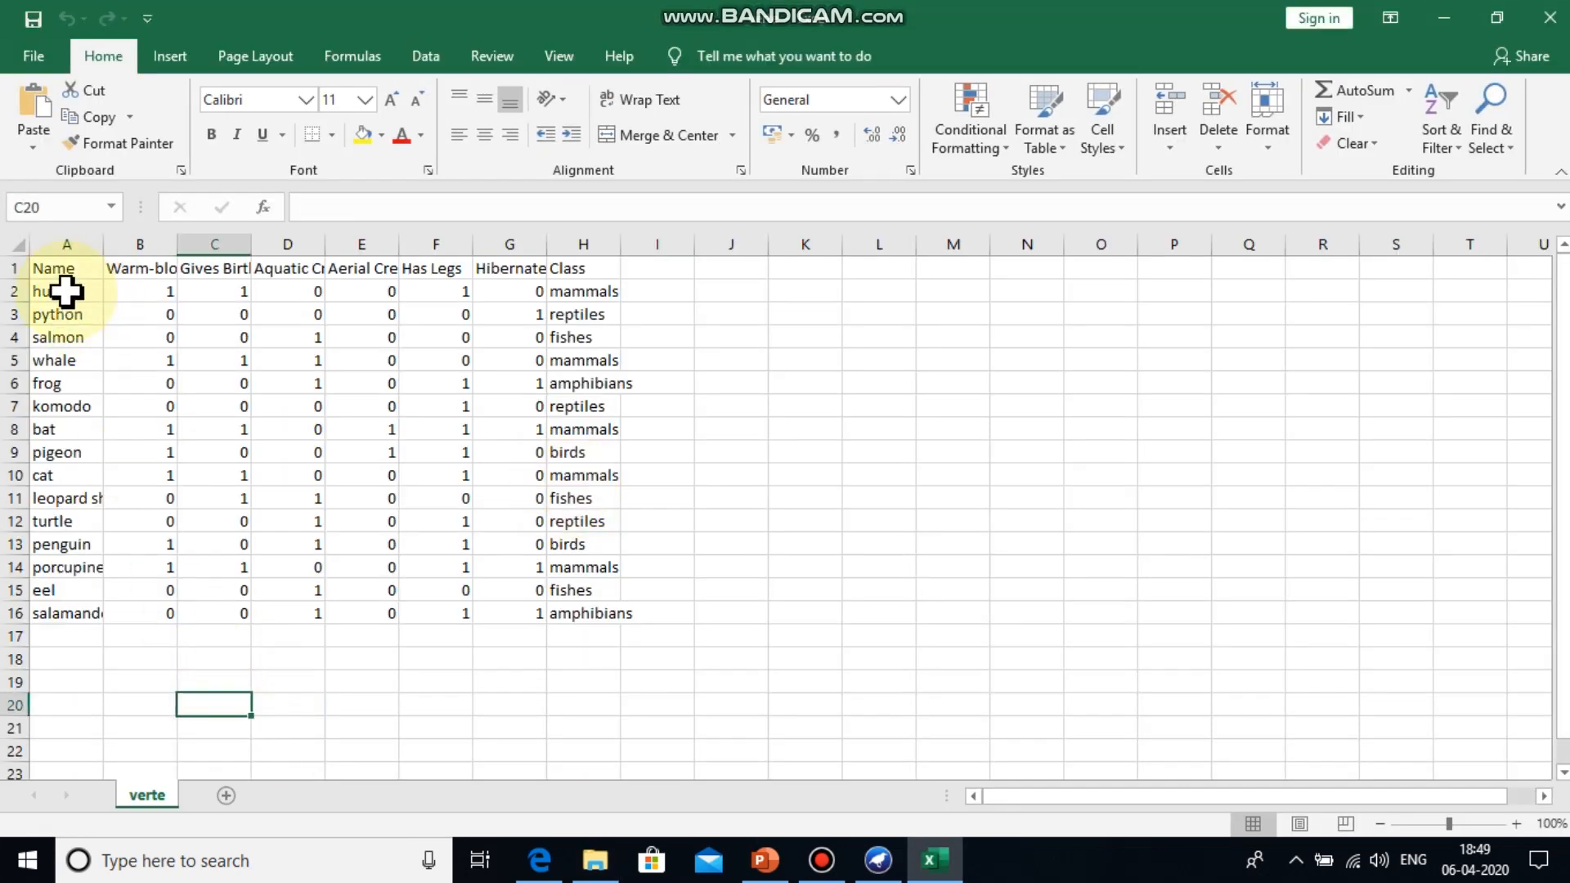
drag(57, 274, 588, 620)
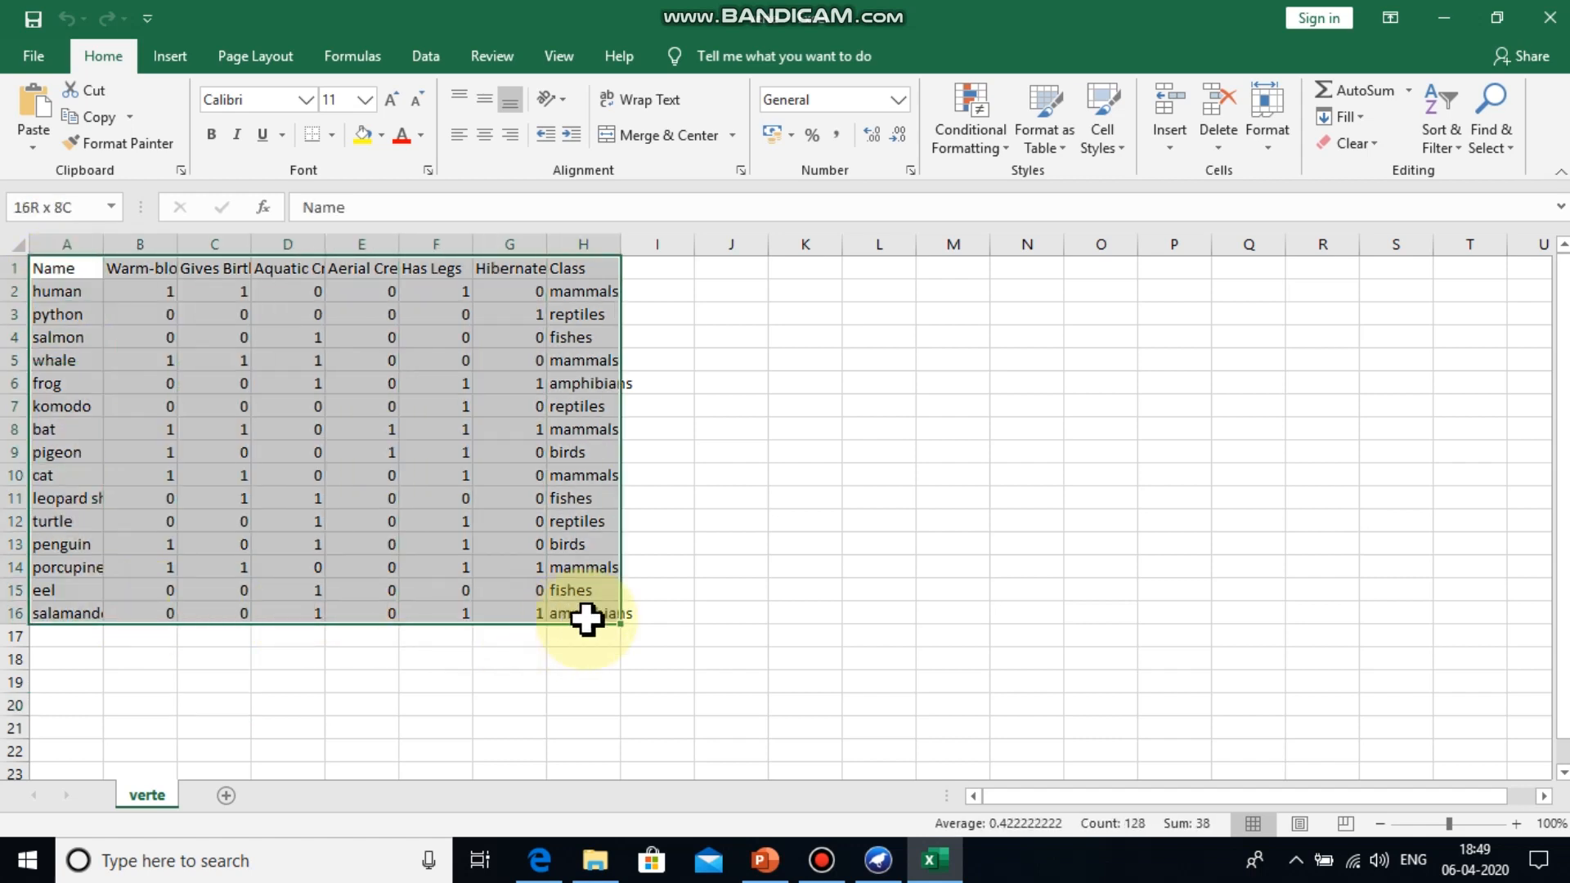
drag(587, 620, 587, 620)
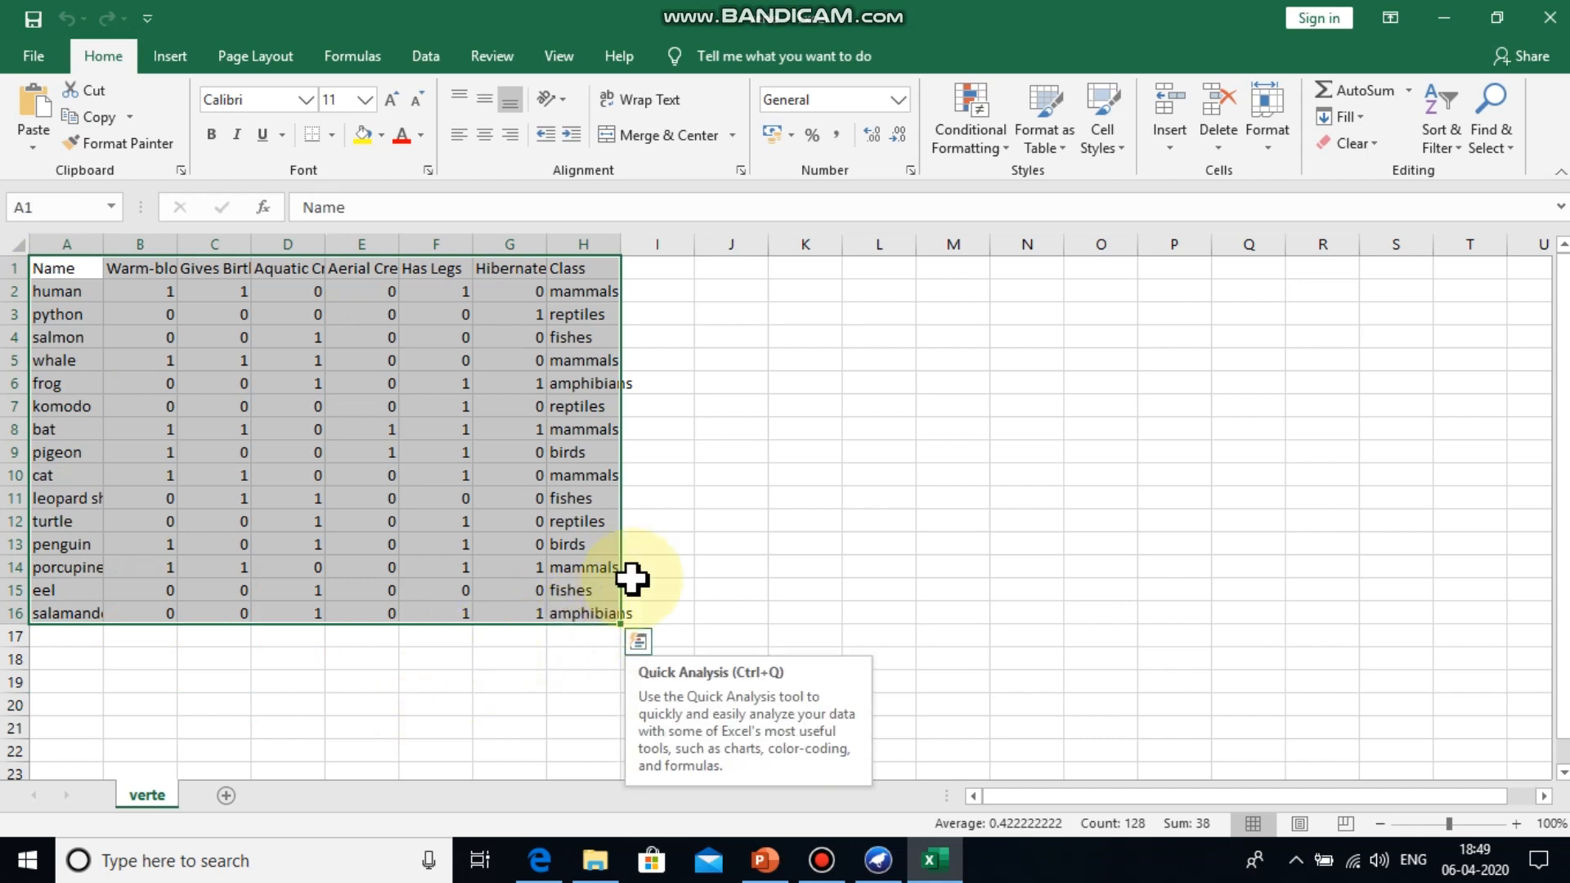
click(650, 523)
click(582, 243)
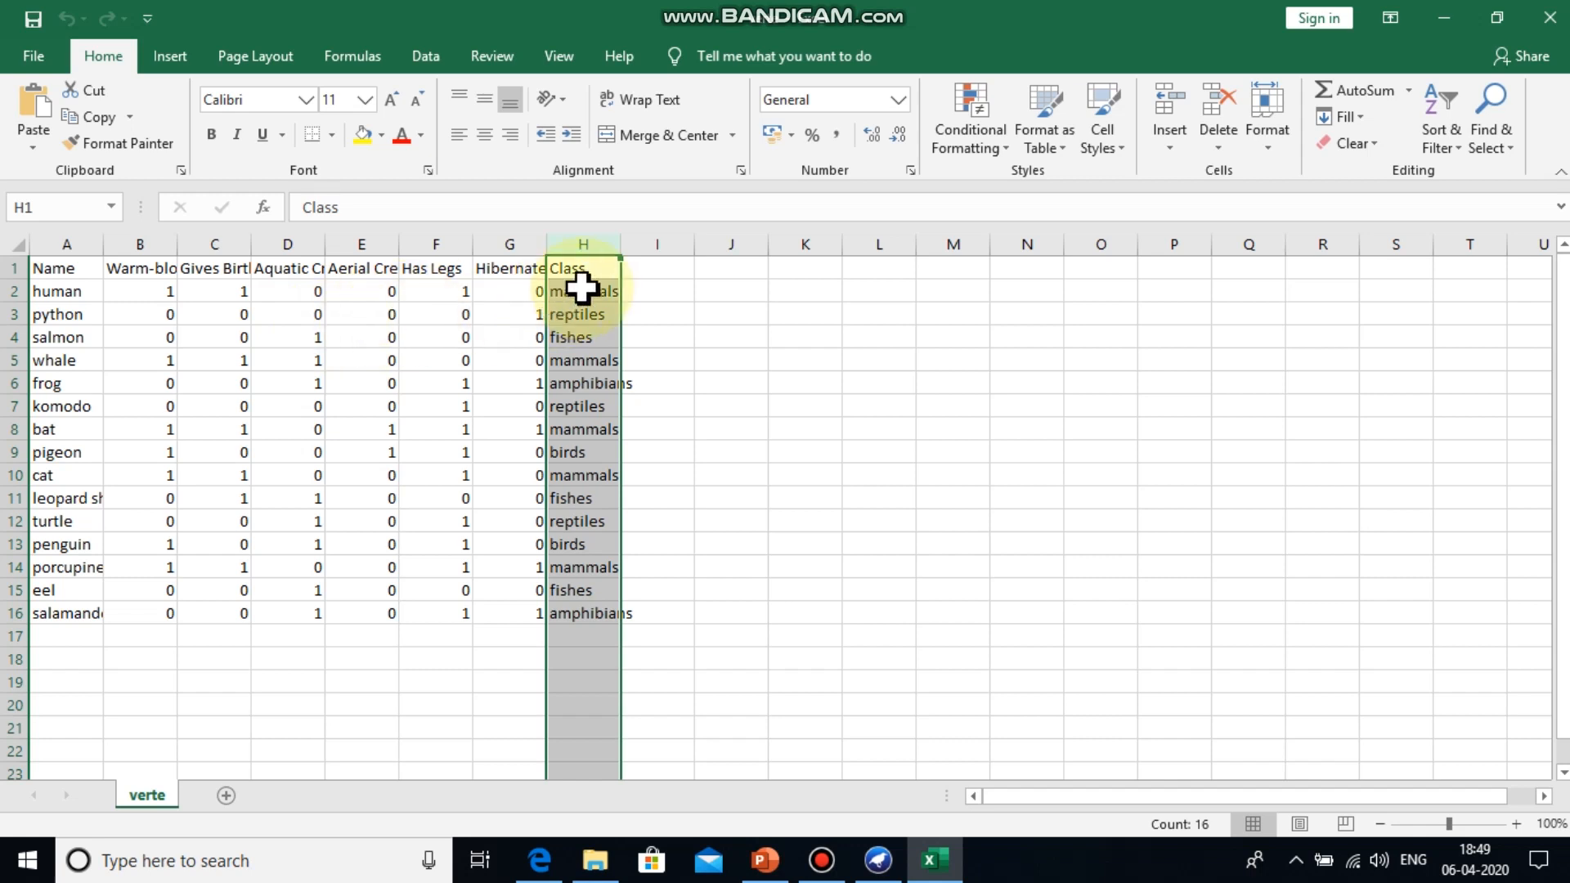
Step: Check the file type offered for saving the verte workbook in Downloads and cancel without saving
click(28, 52)
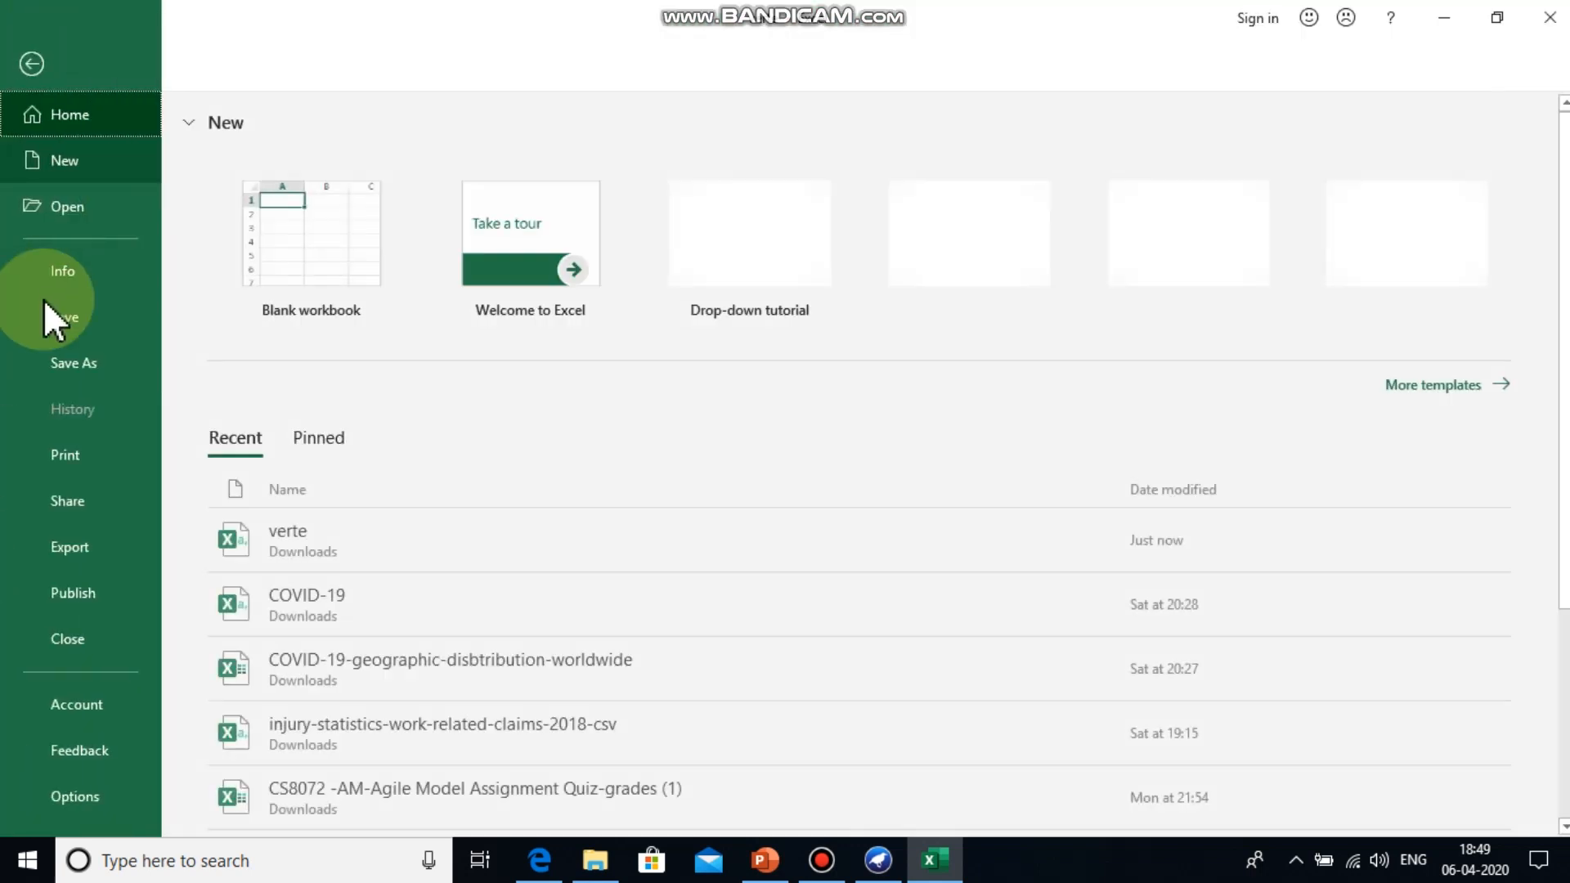
click(76, 361)
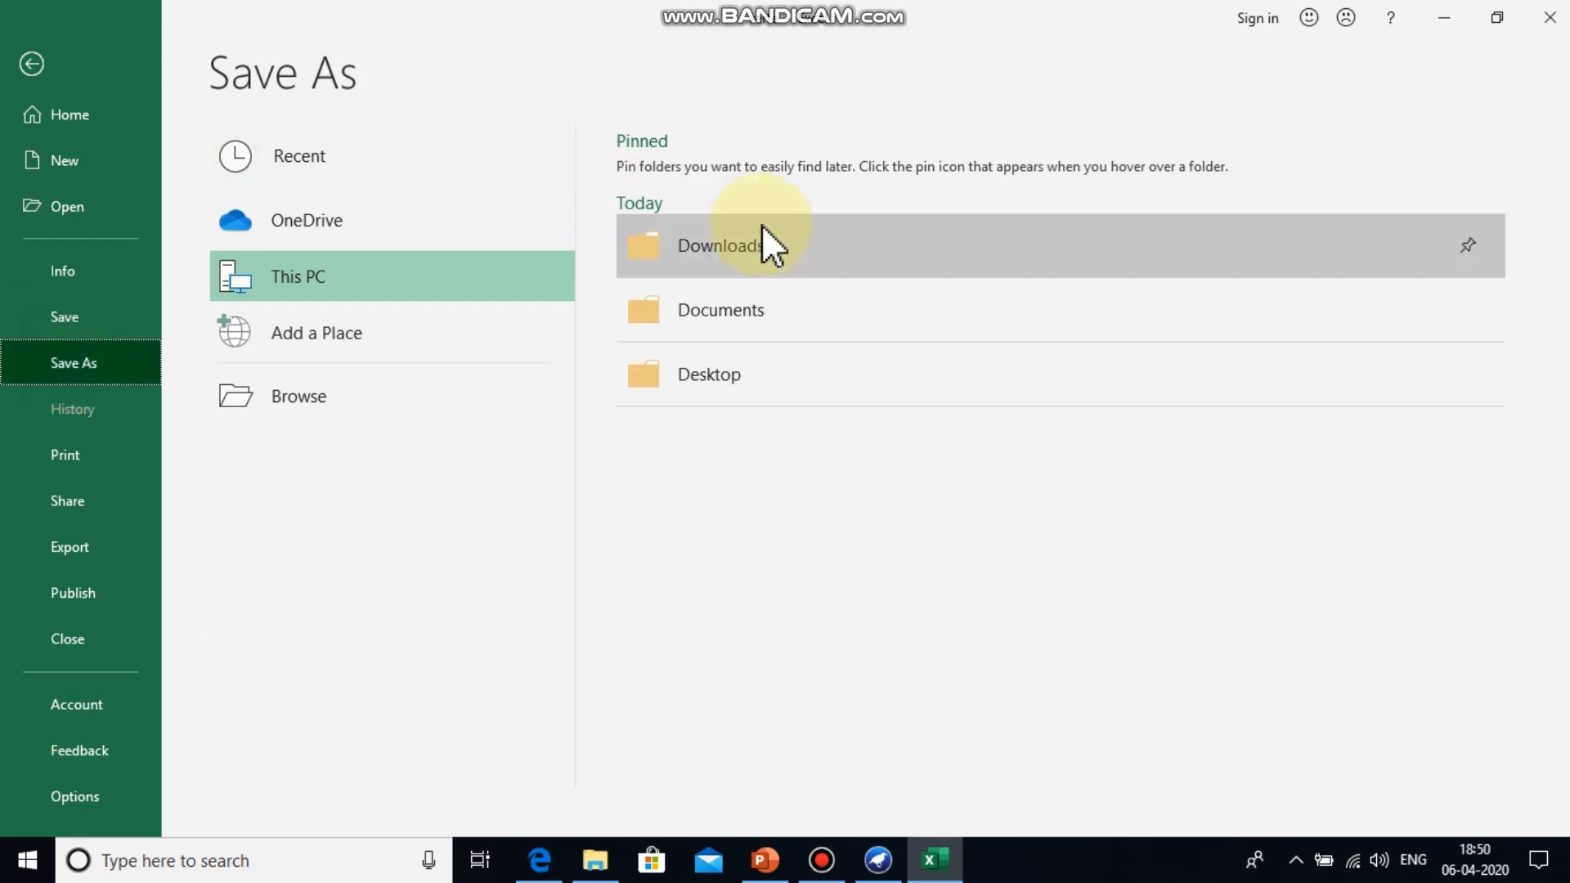
click(758, 239)
click(438, 426)
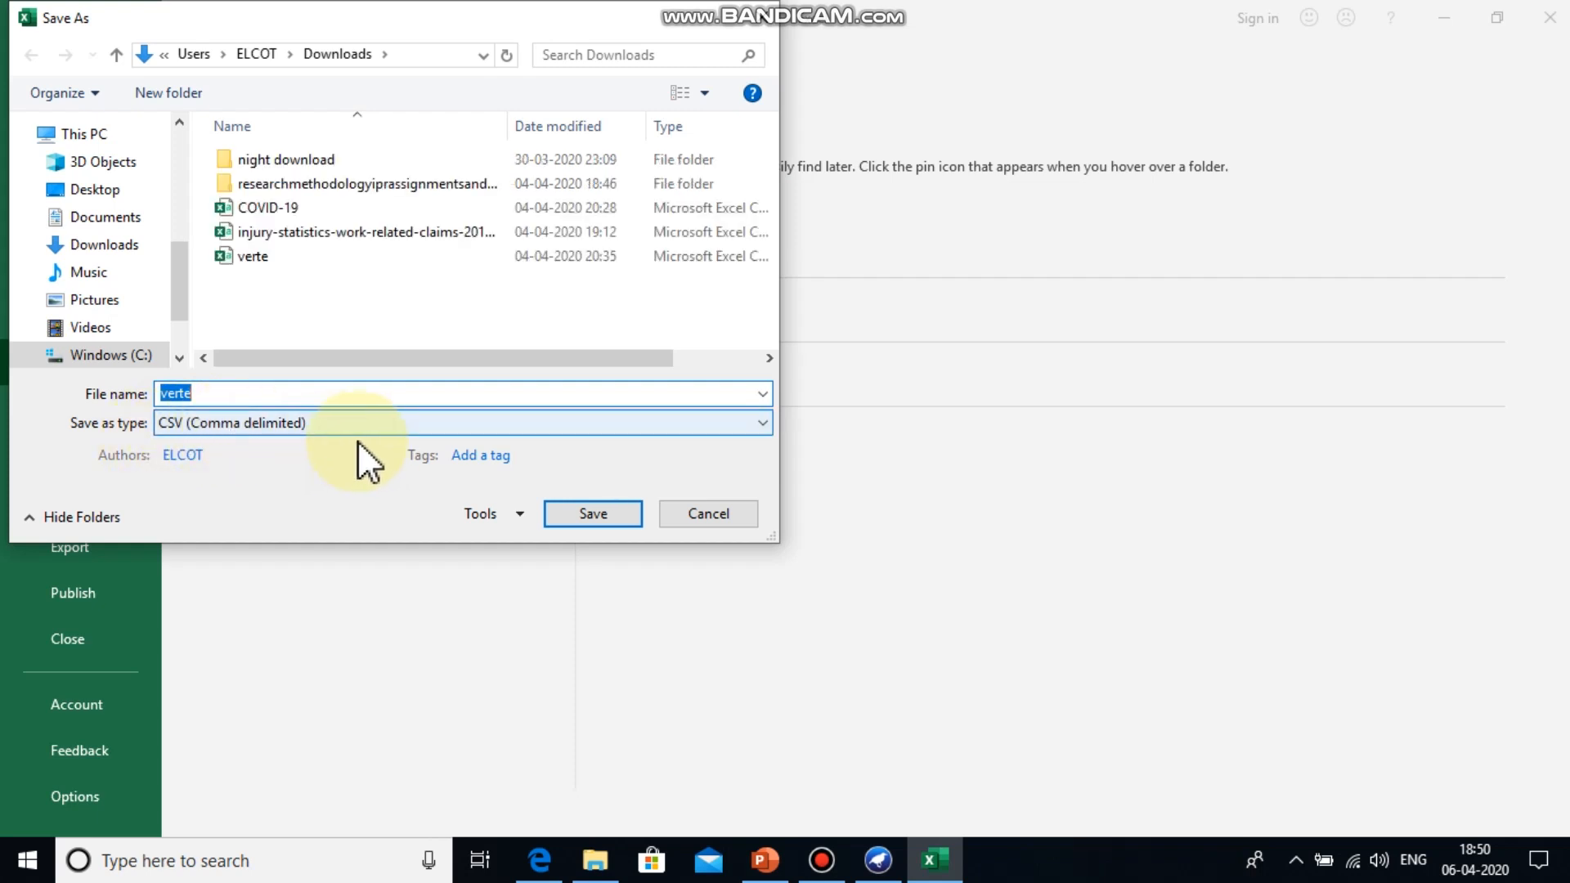
click(728, 518)
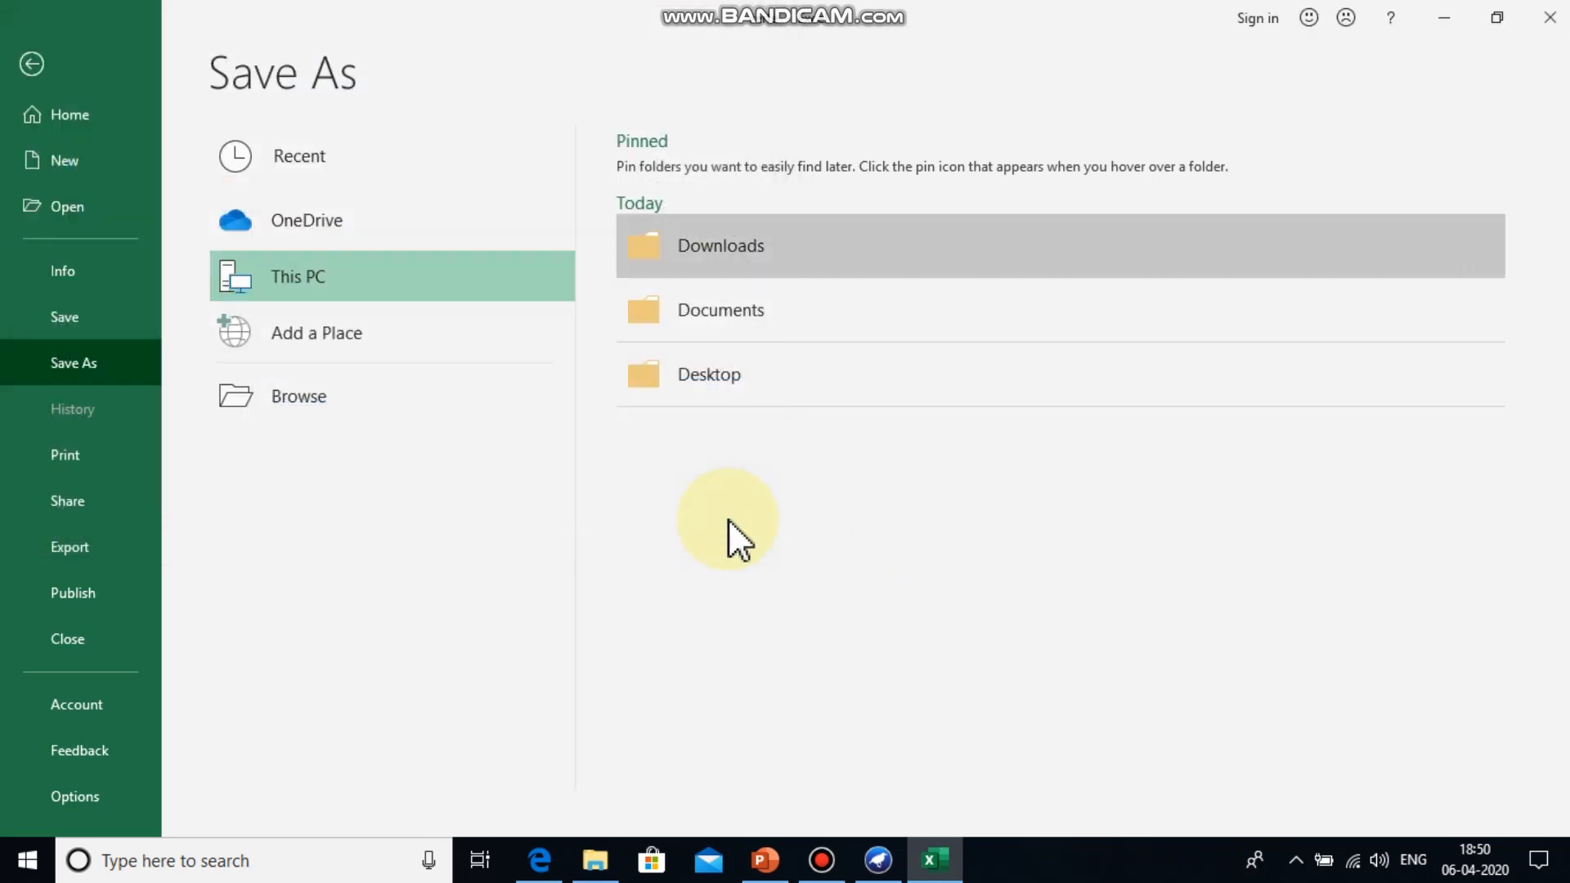
Step: Close the verte workbook, switch to the Weka GUI Chooser and open a new Explorer
click(1544, 24)
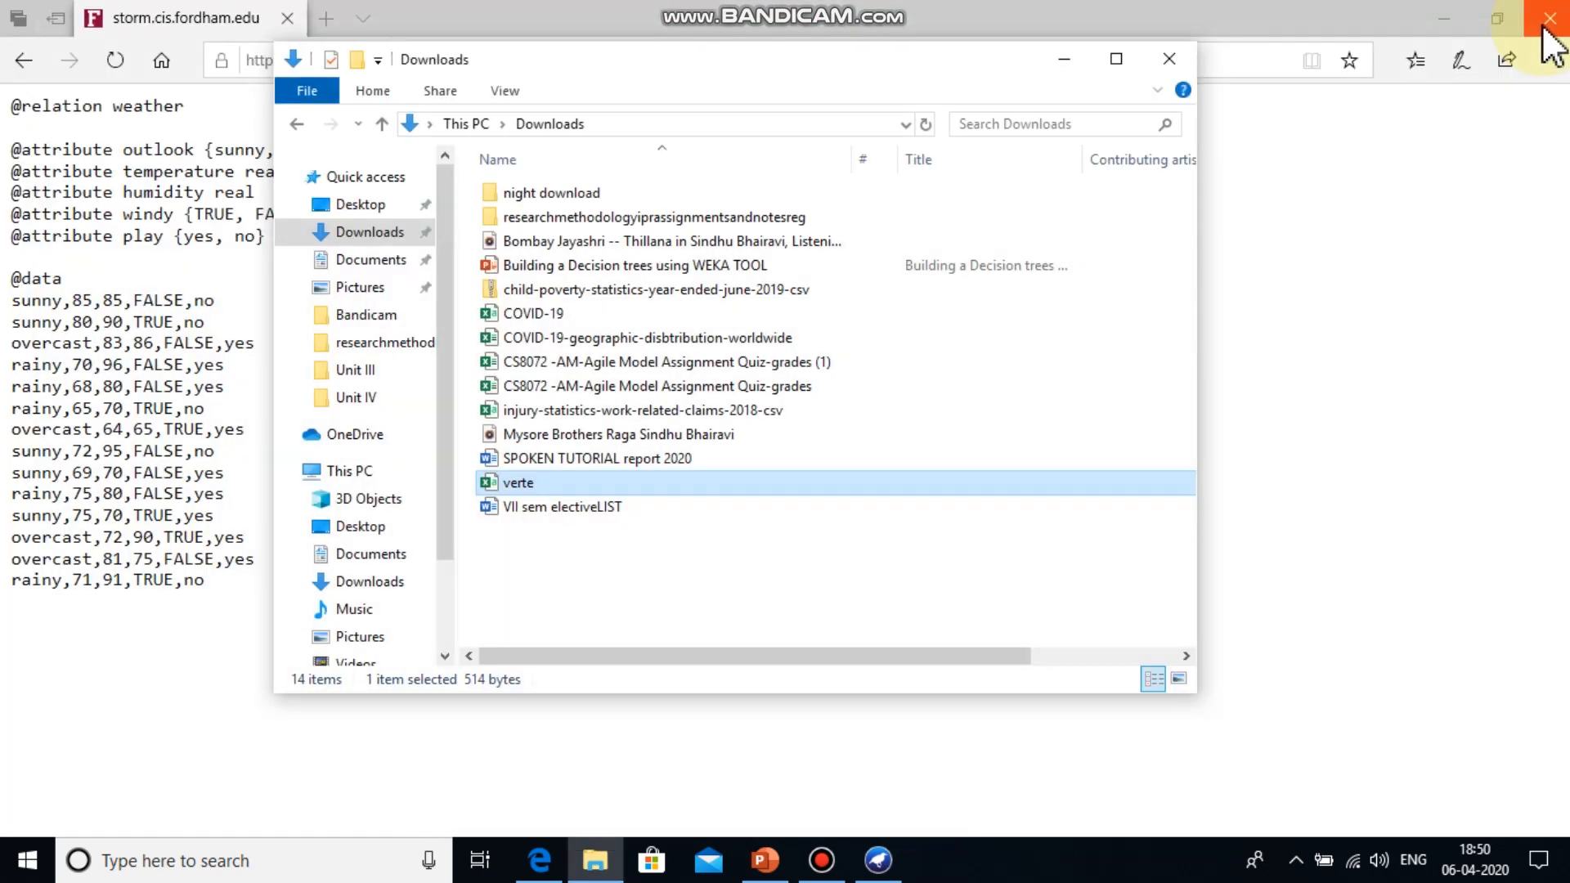
click(877, 860)
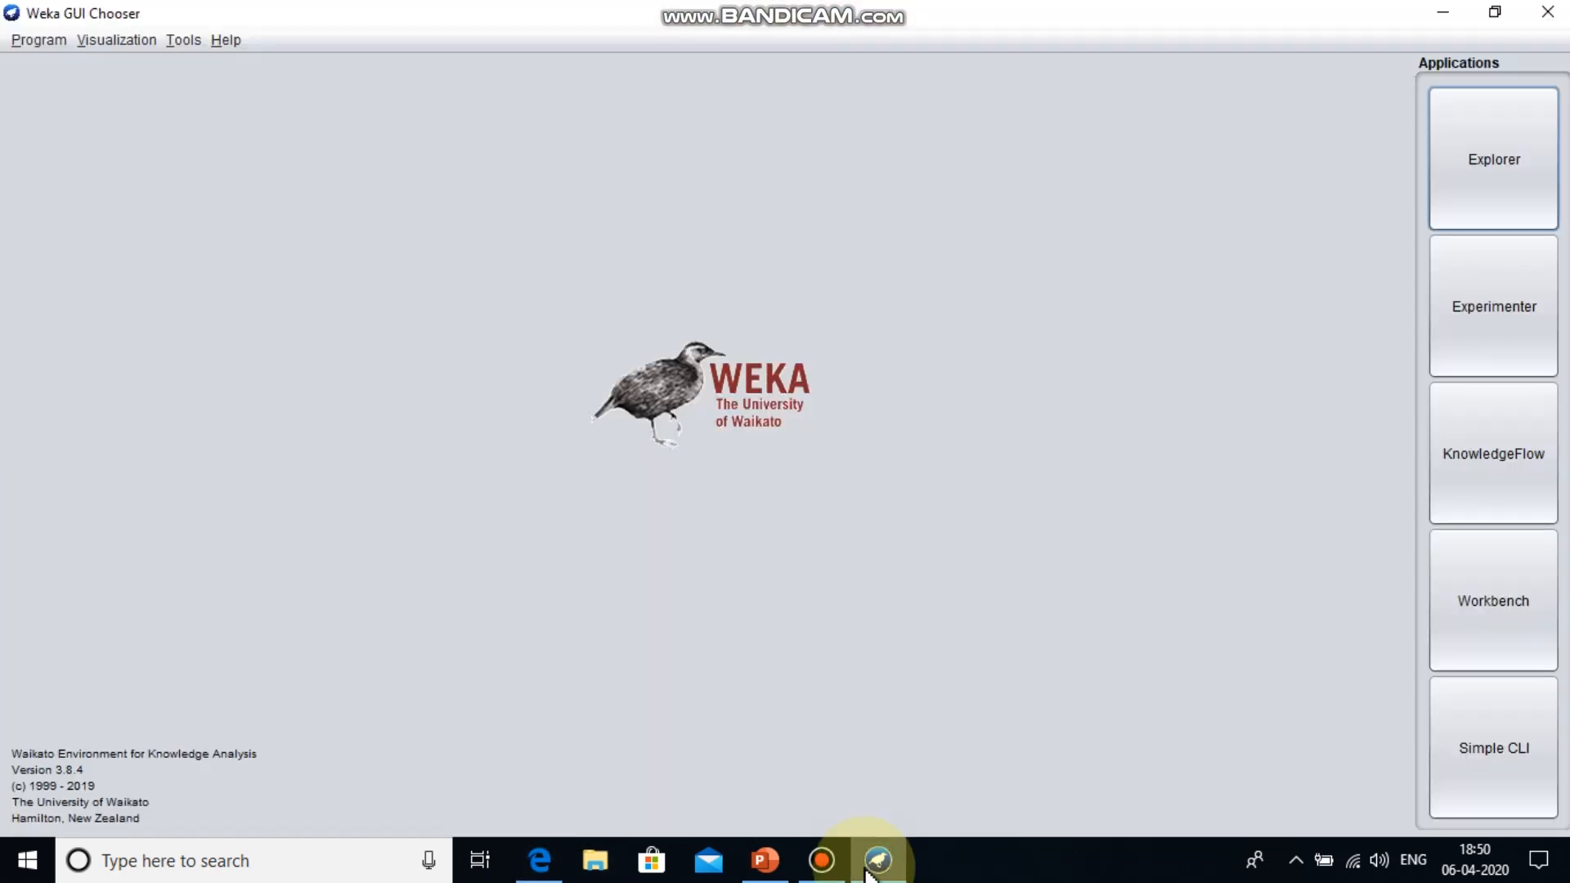
click(1467, 185)
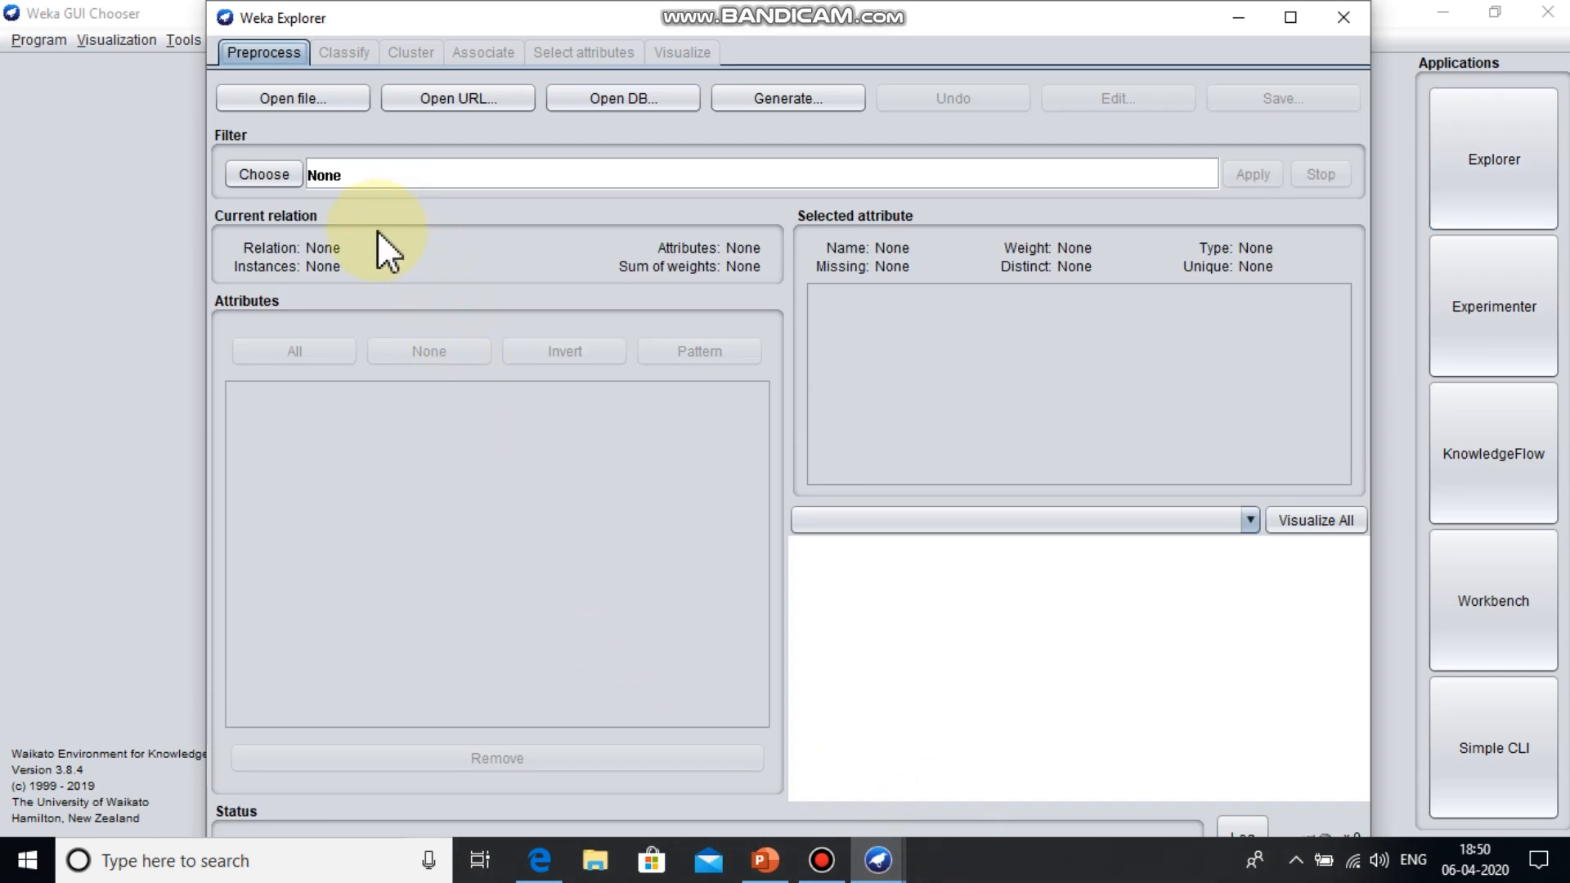
Step: Load verte.csv from the Downloads folder into the Explorer, using the CSV data files (*.csv) file type
click(285, 103)
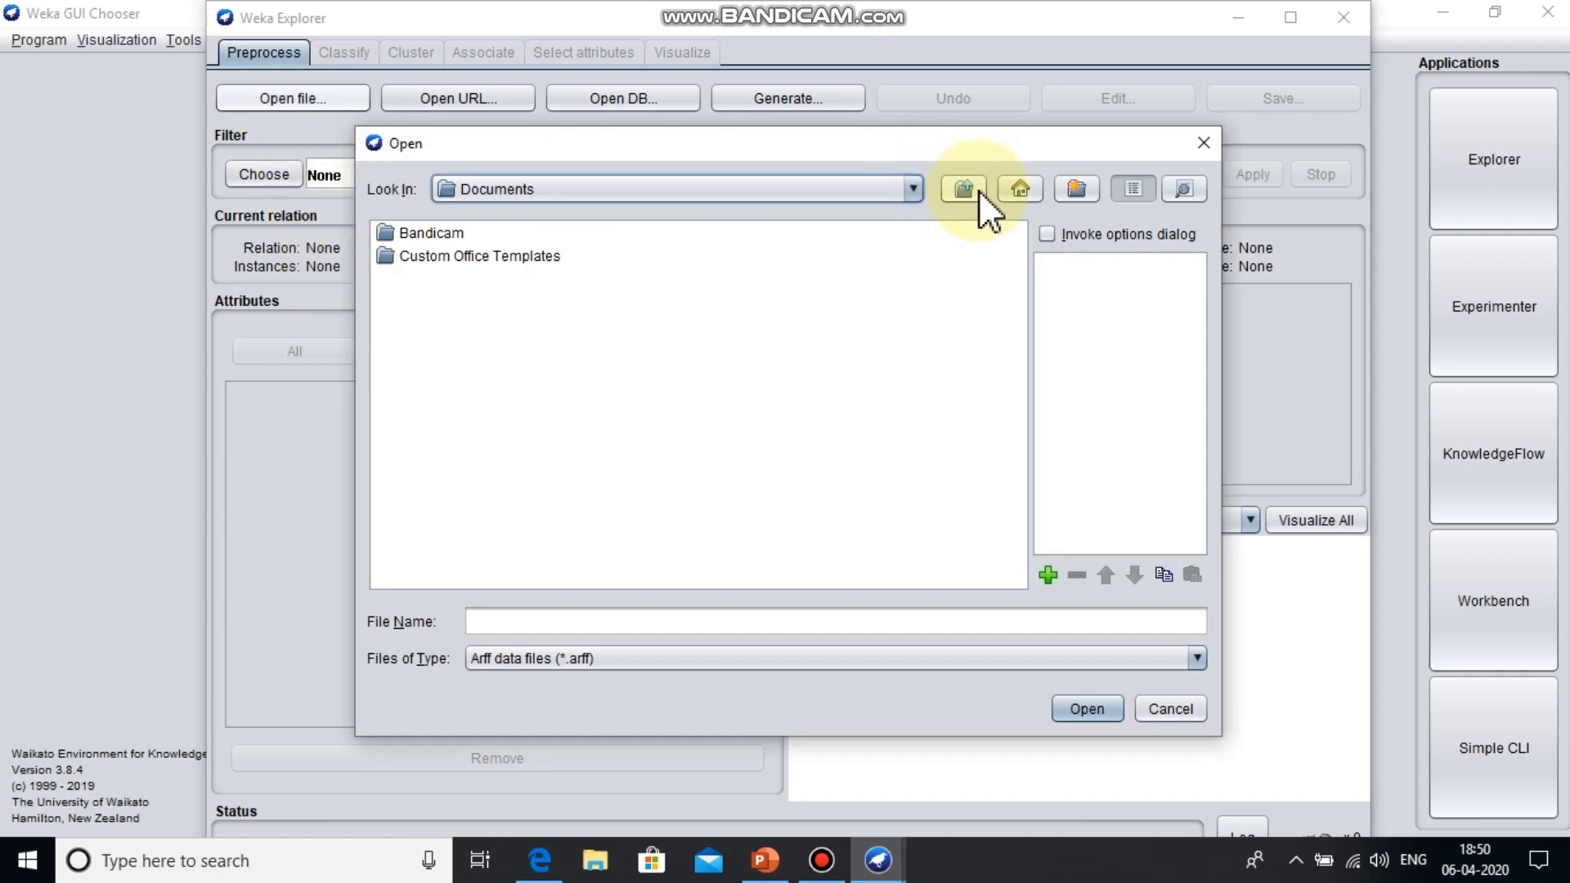
click(979, 190)
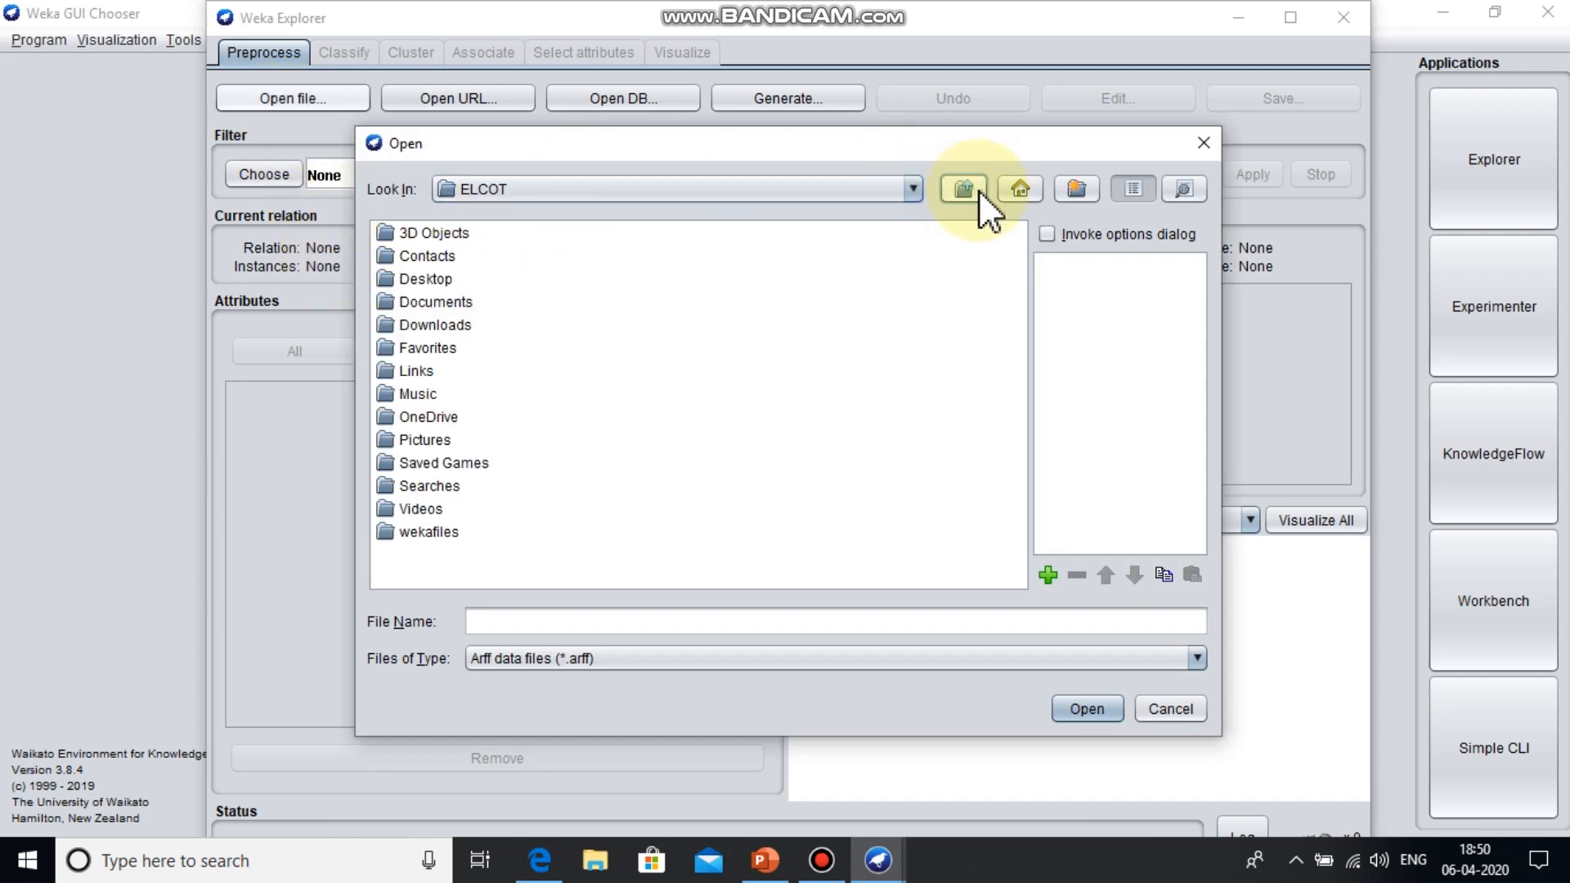
double_click(426, 326)
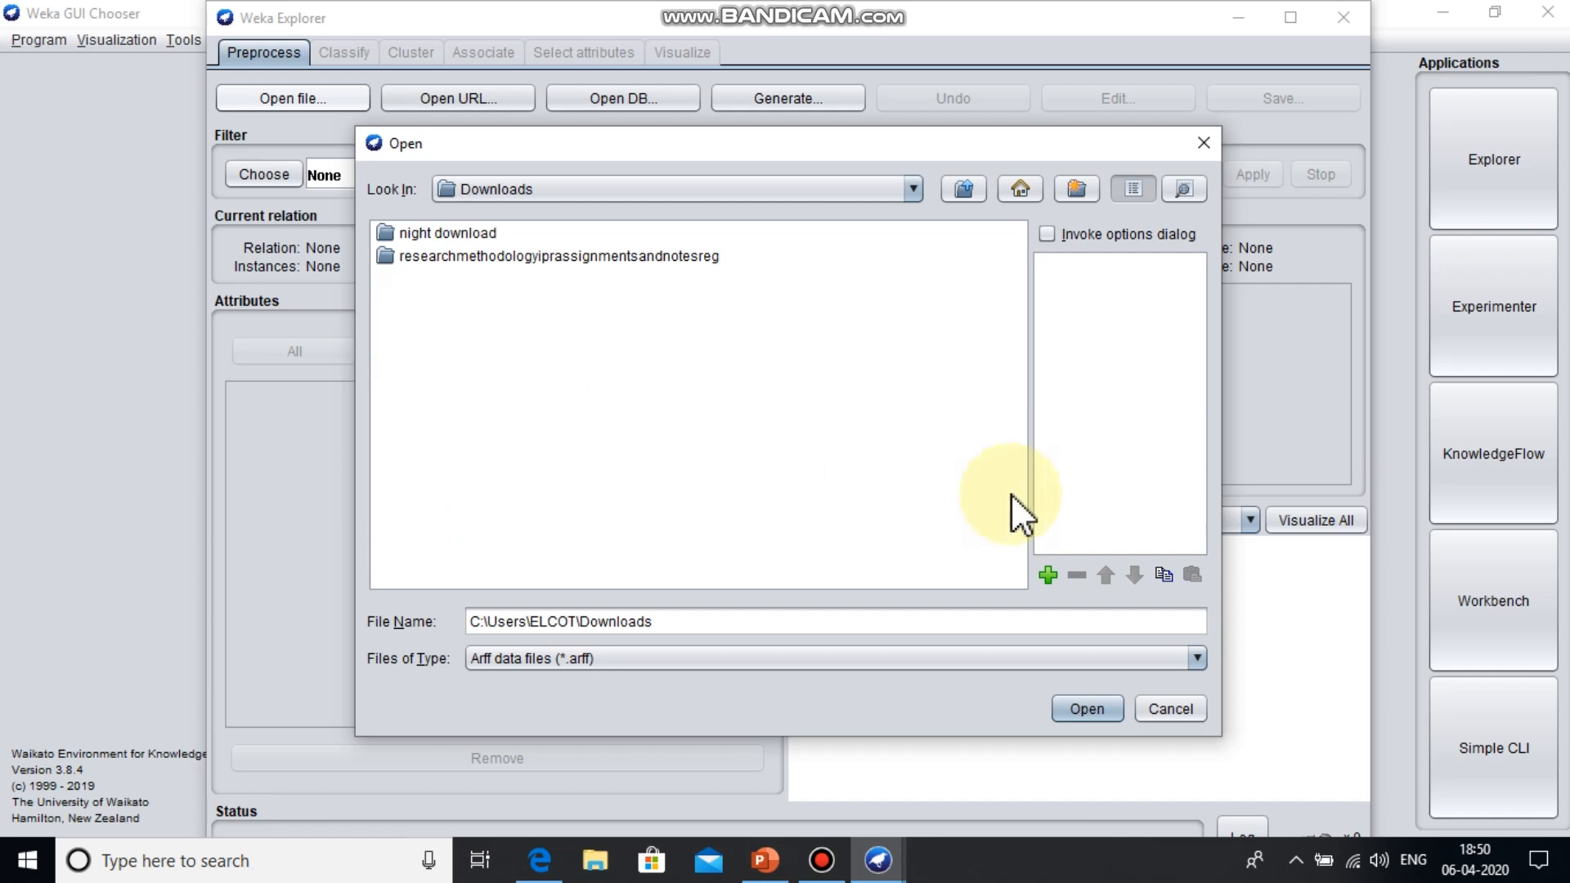
click(787, 662)
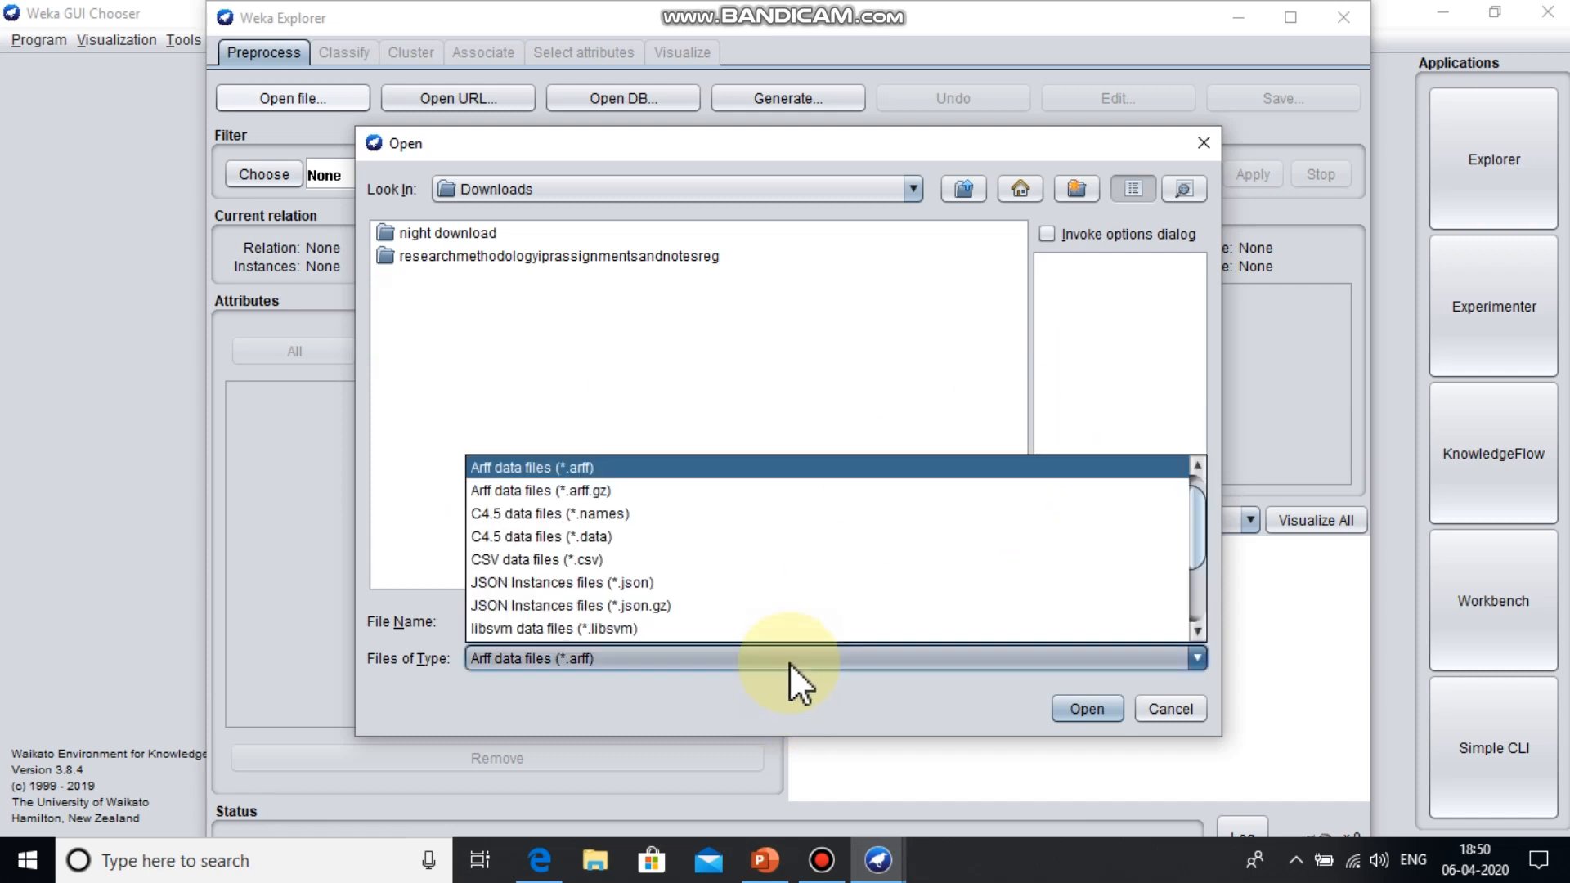
click(586, 565)
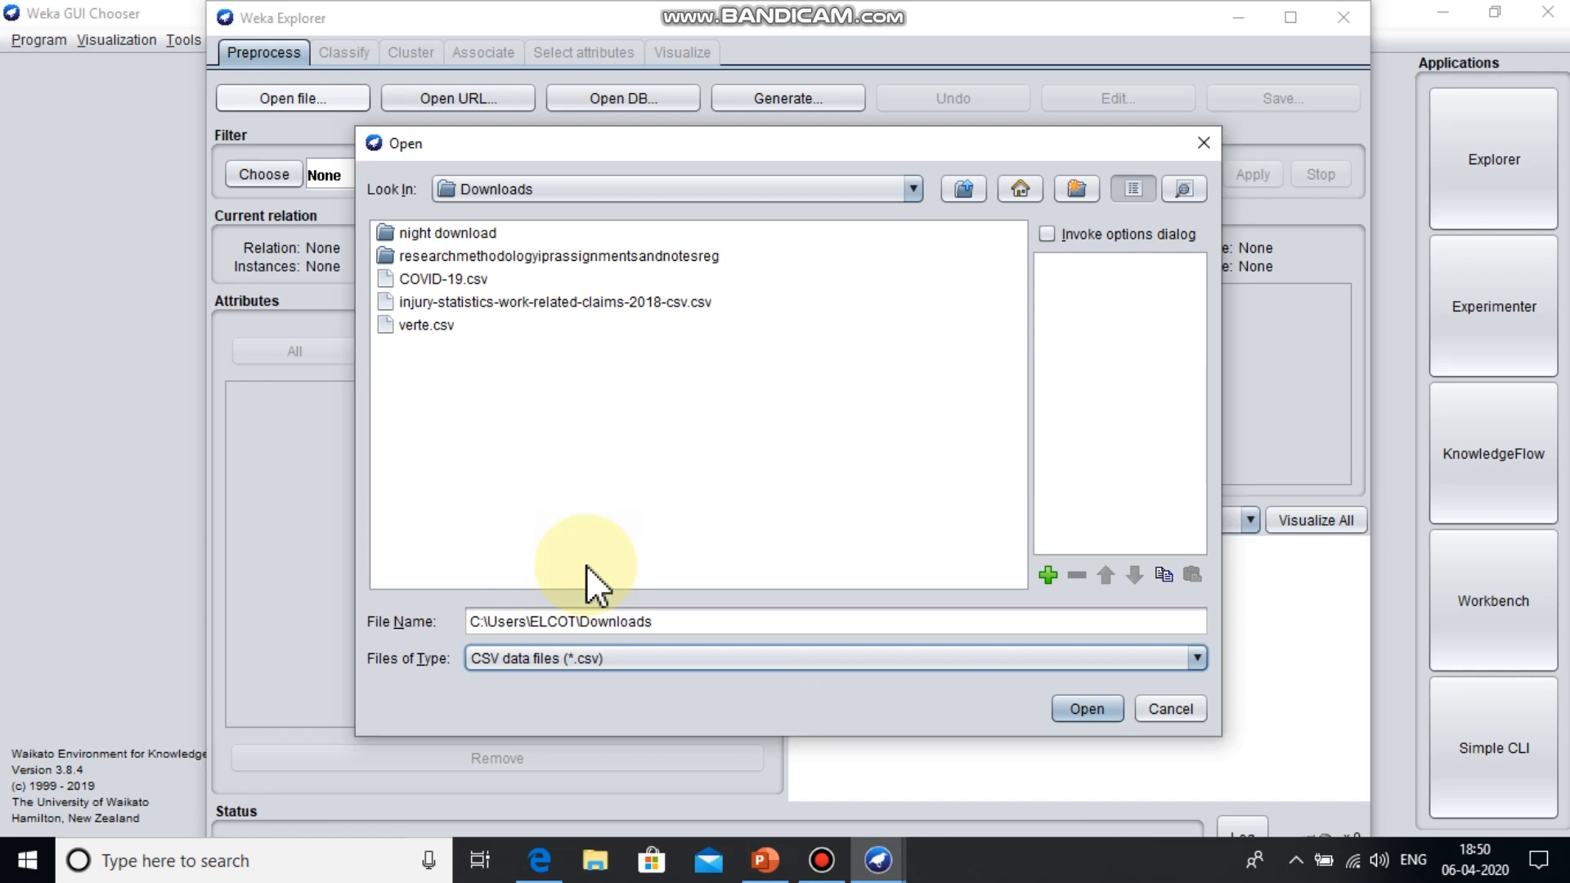
click(423, 327)
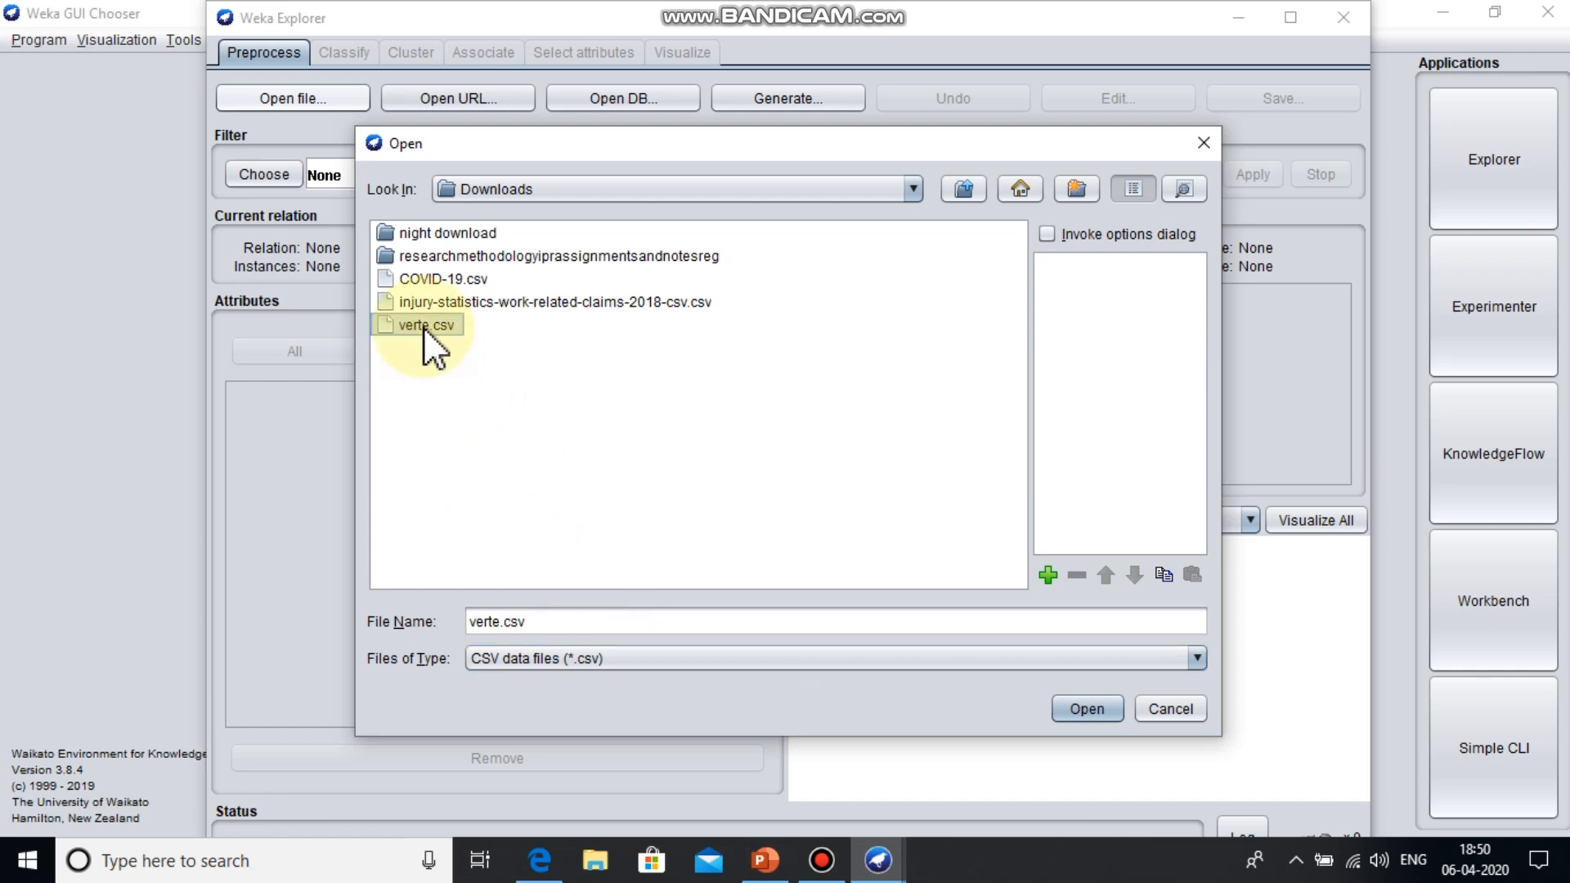
click(1093, 703)
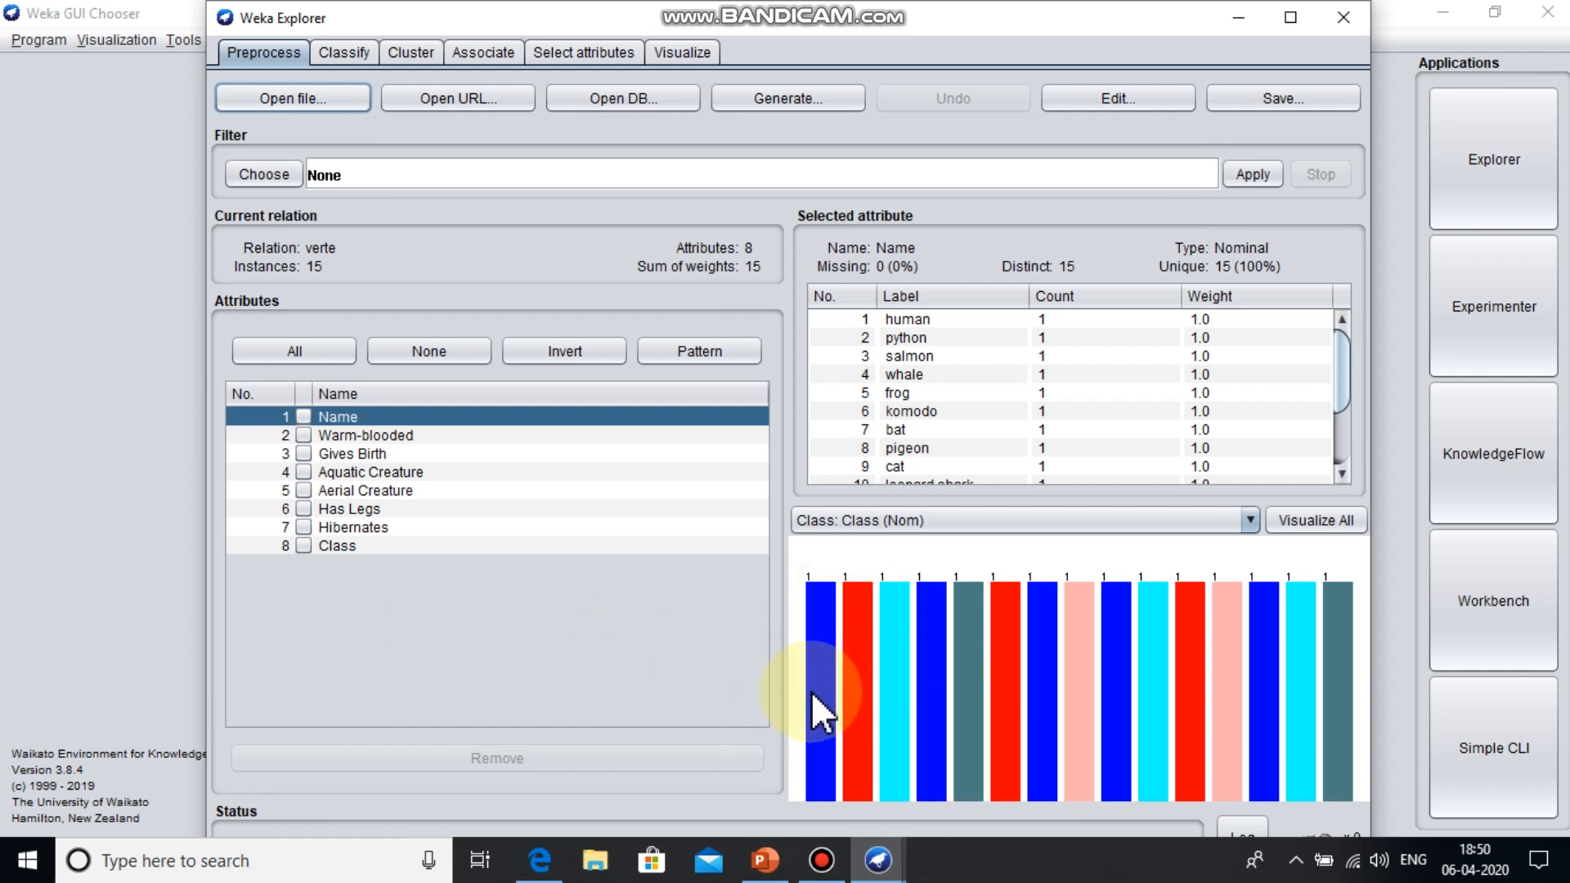
mouse_move(809, 695)
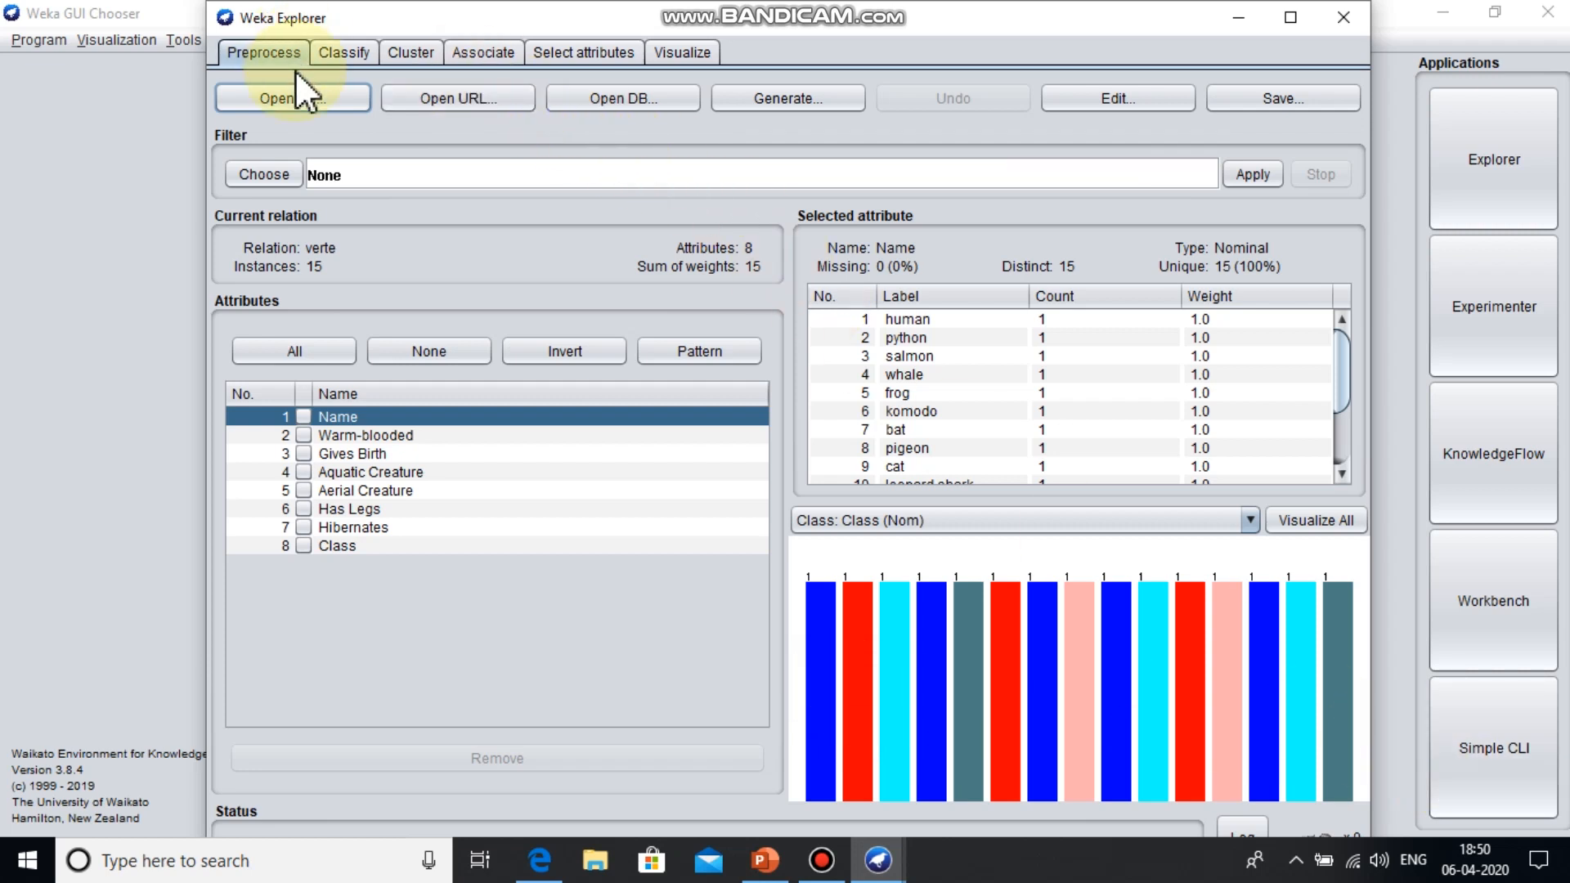
Step: Choose the J48 tree classifier, set the test option to Use training set and run the classification
click(330, 48)
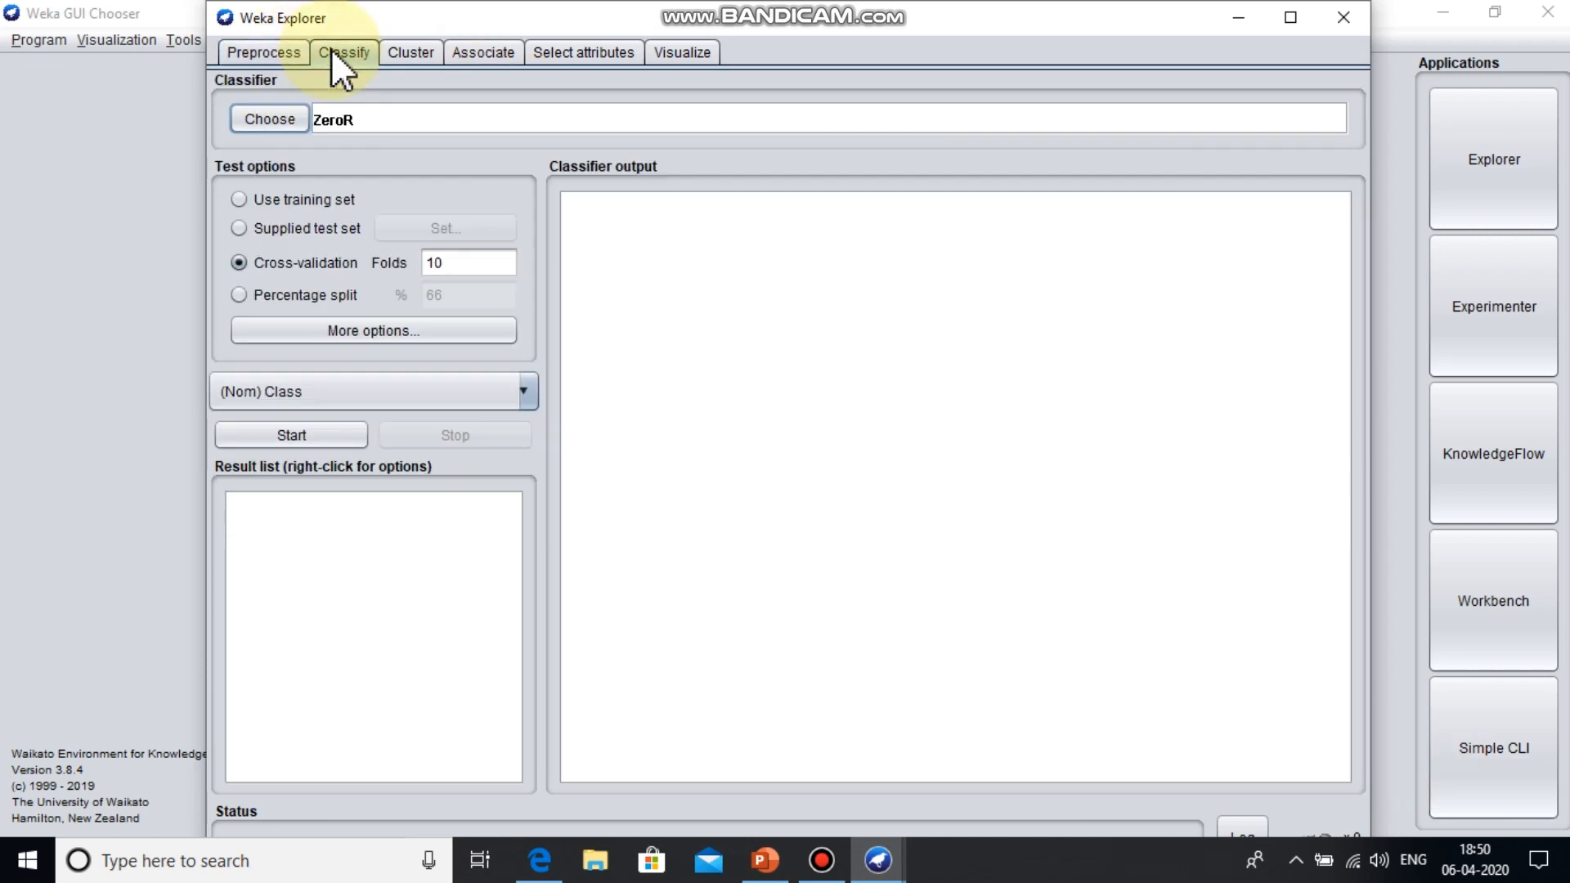
click(277, 112)
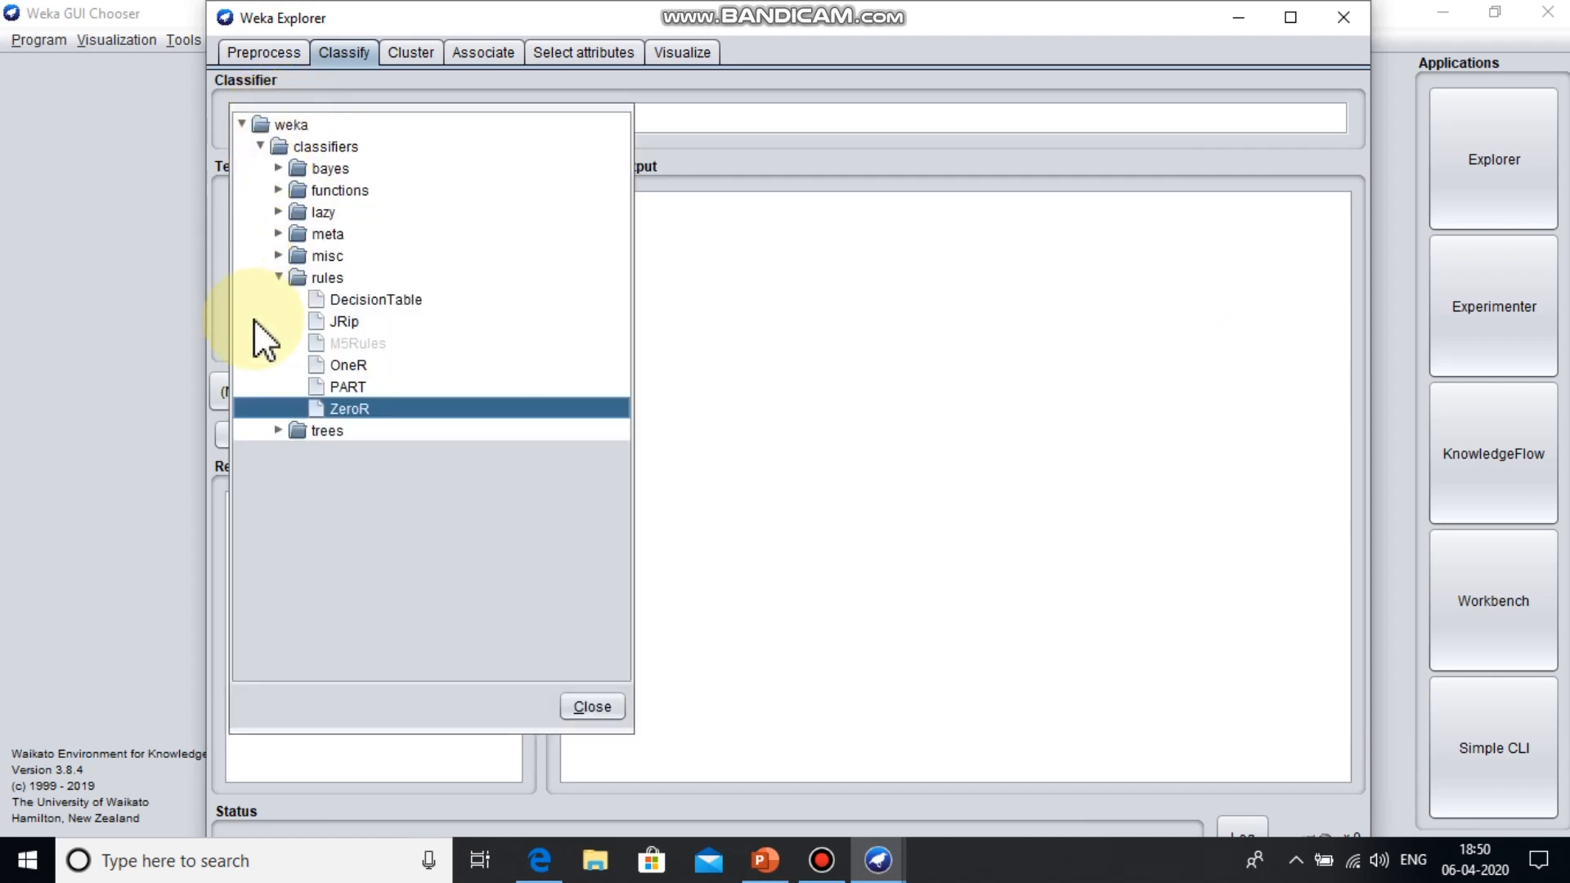
click(278, 431)
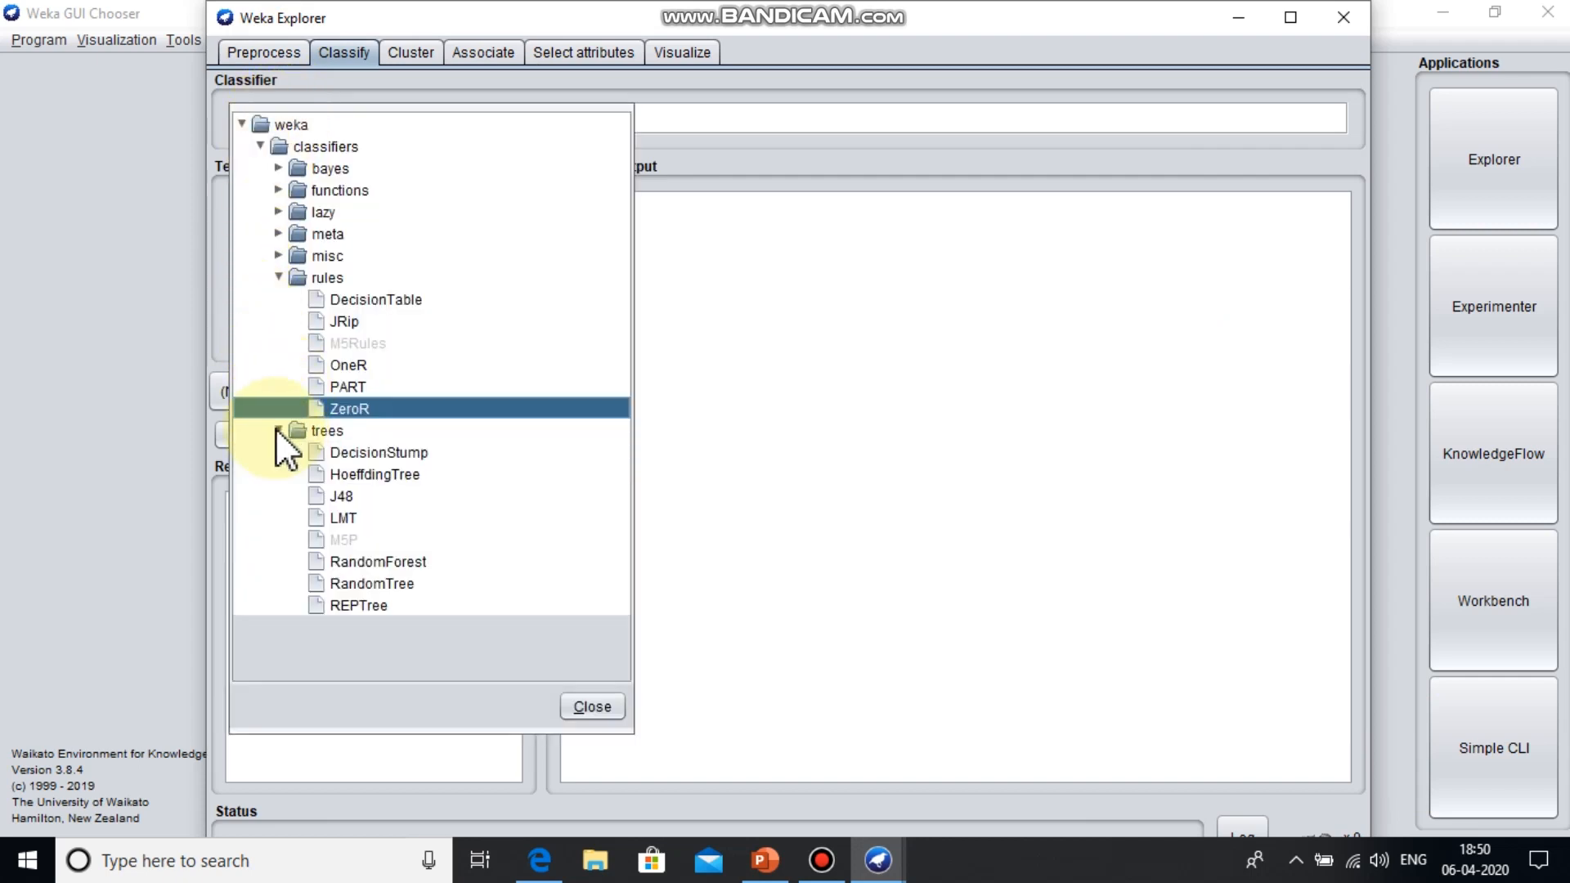
click(314, 497)
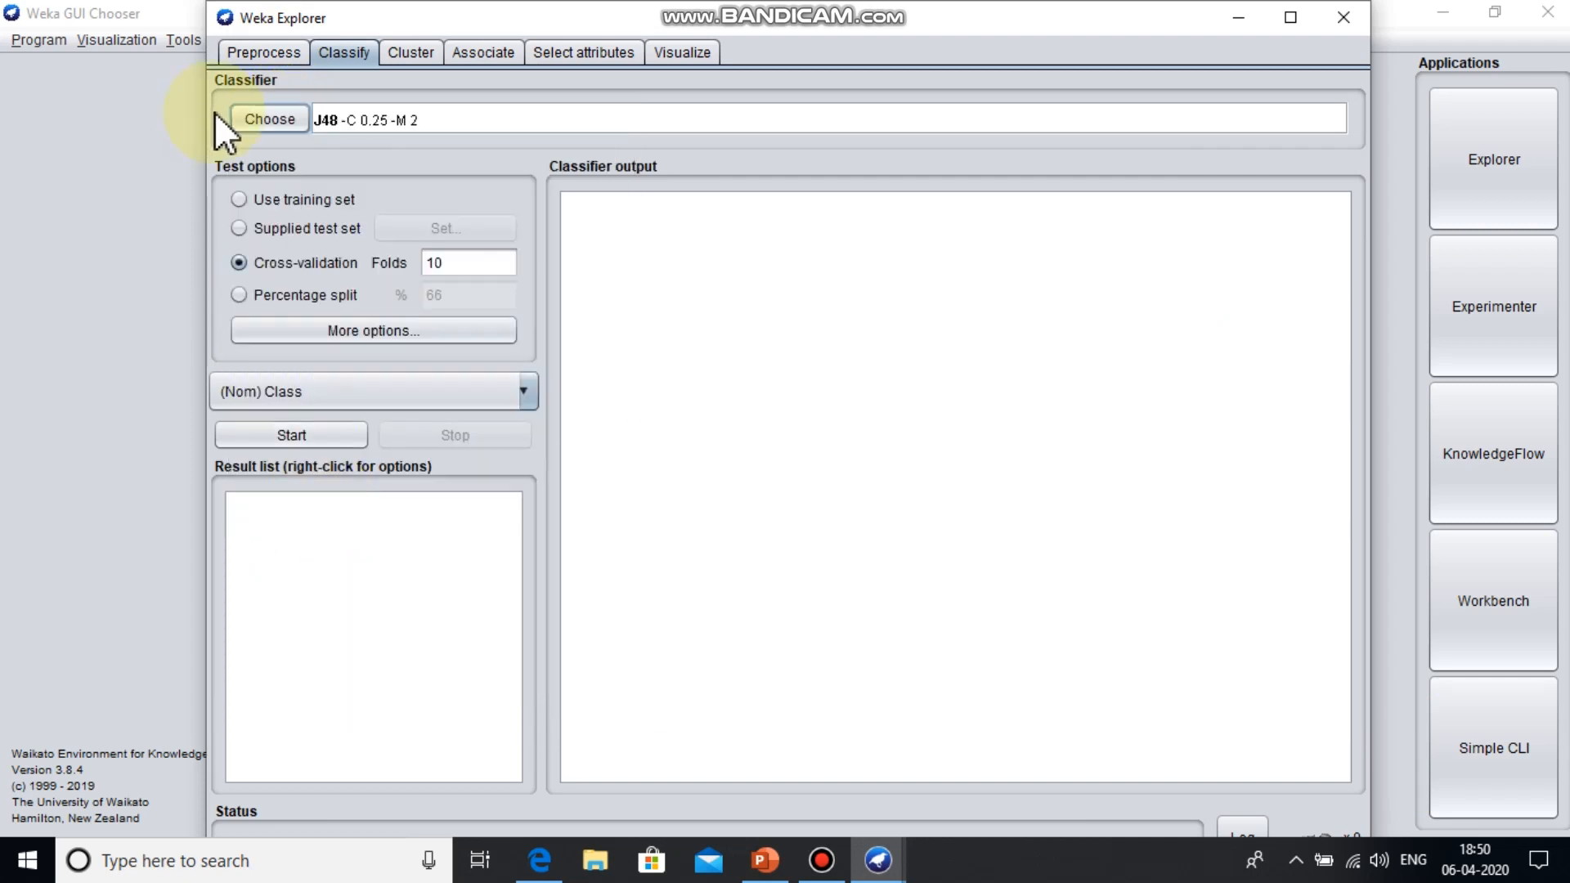
click(237, 196)
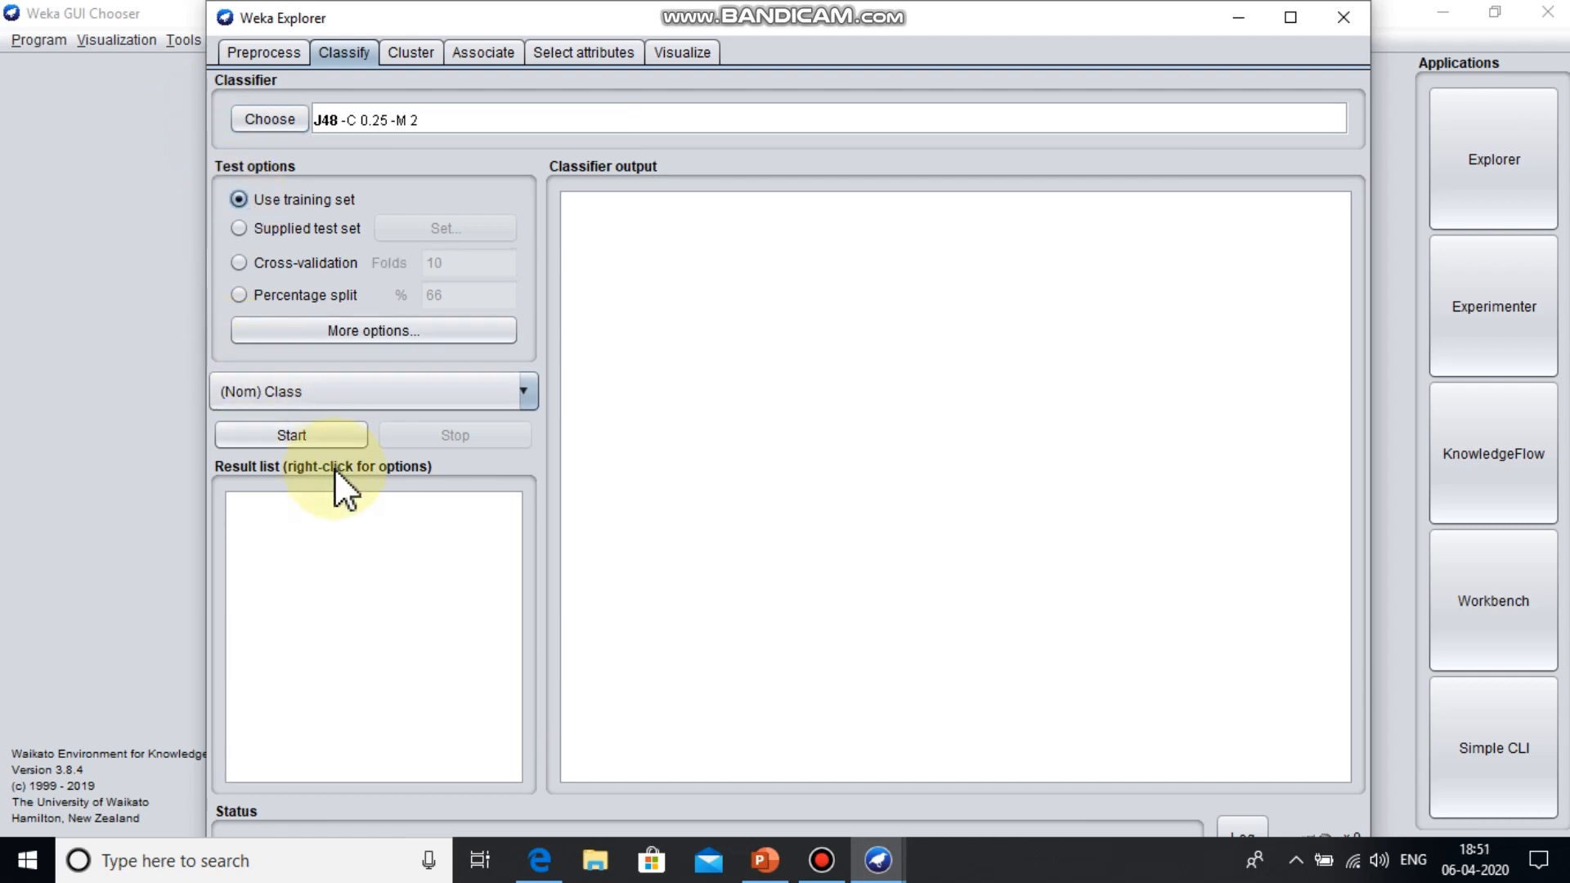
click(316, 433)
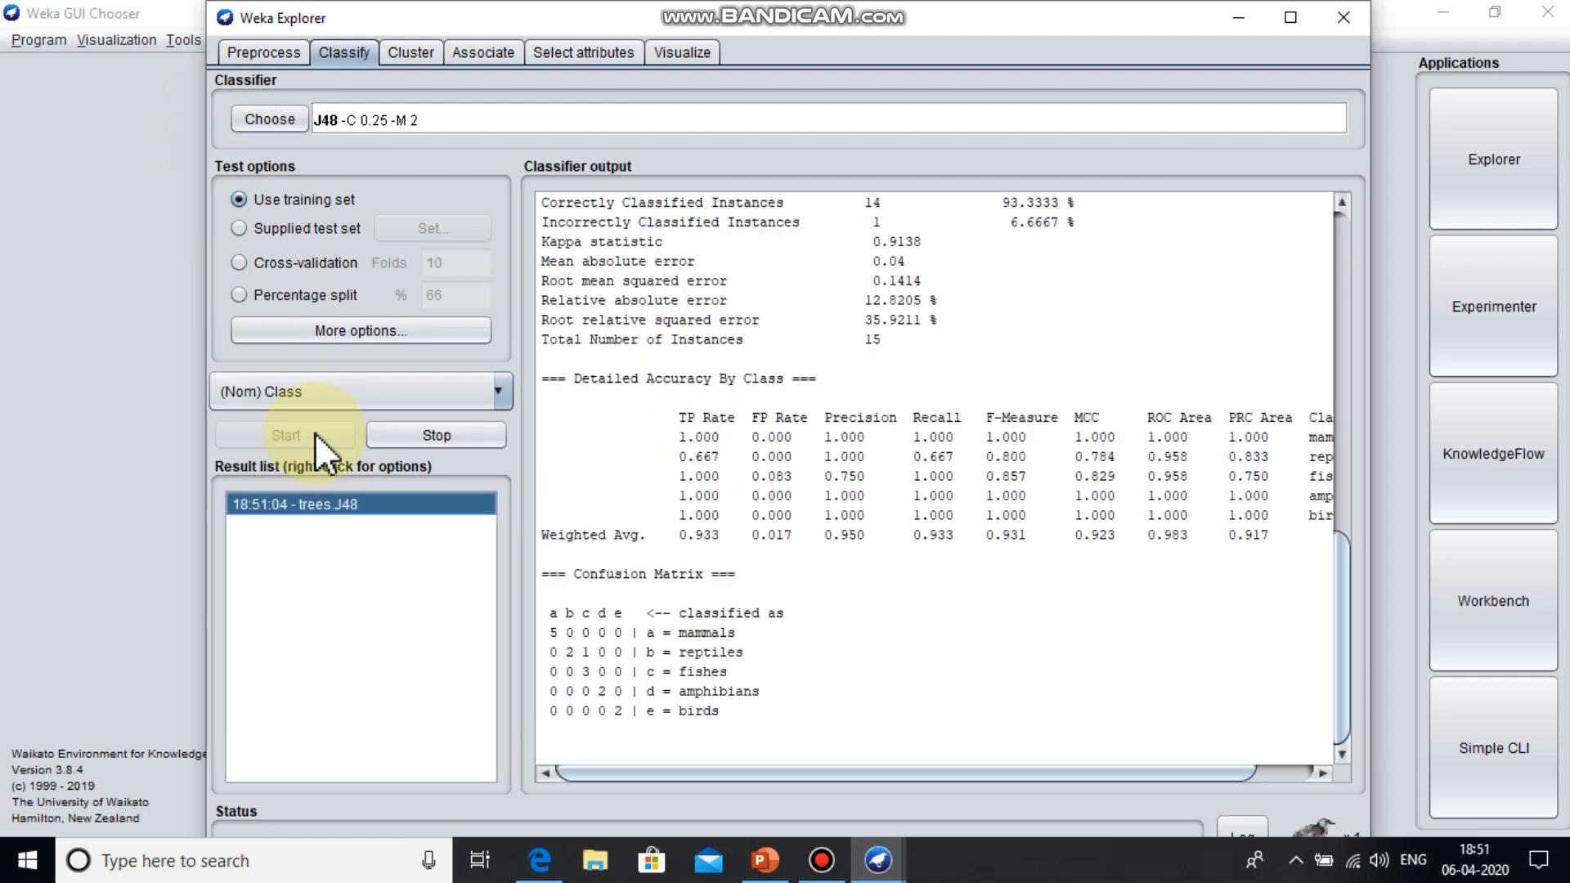
Step: Examine the classifier output for verte, including the attribute list, the J48 pruned tree and the confusion matrix
drag(1345, 636, 1336, 315)
drag(556, 286, 730, 469)
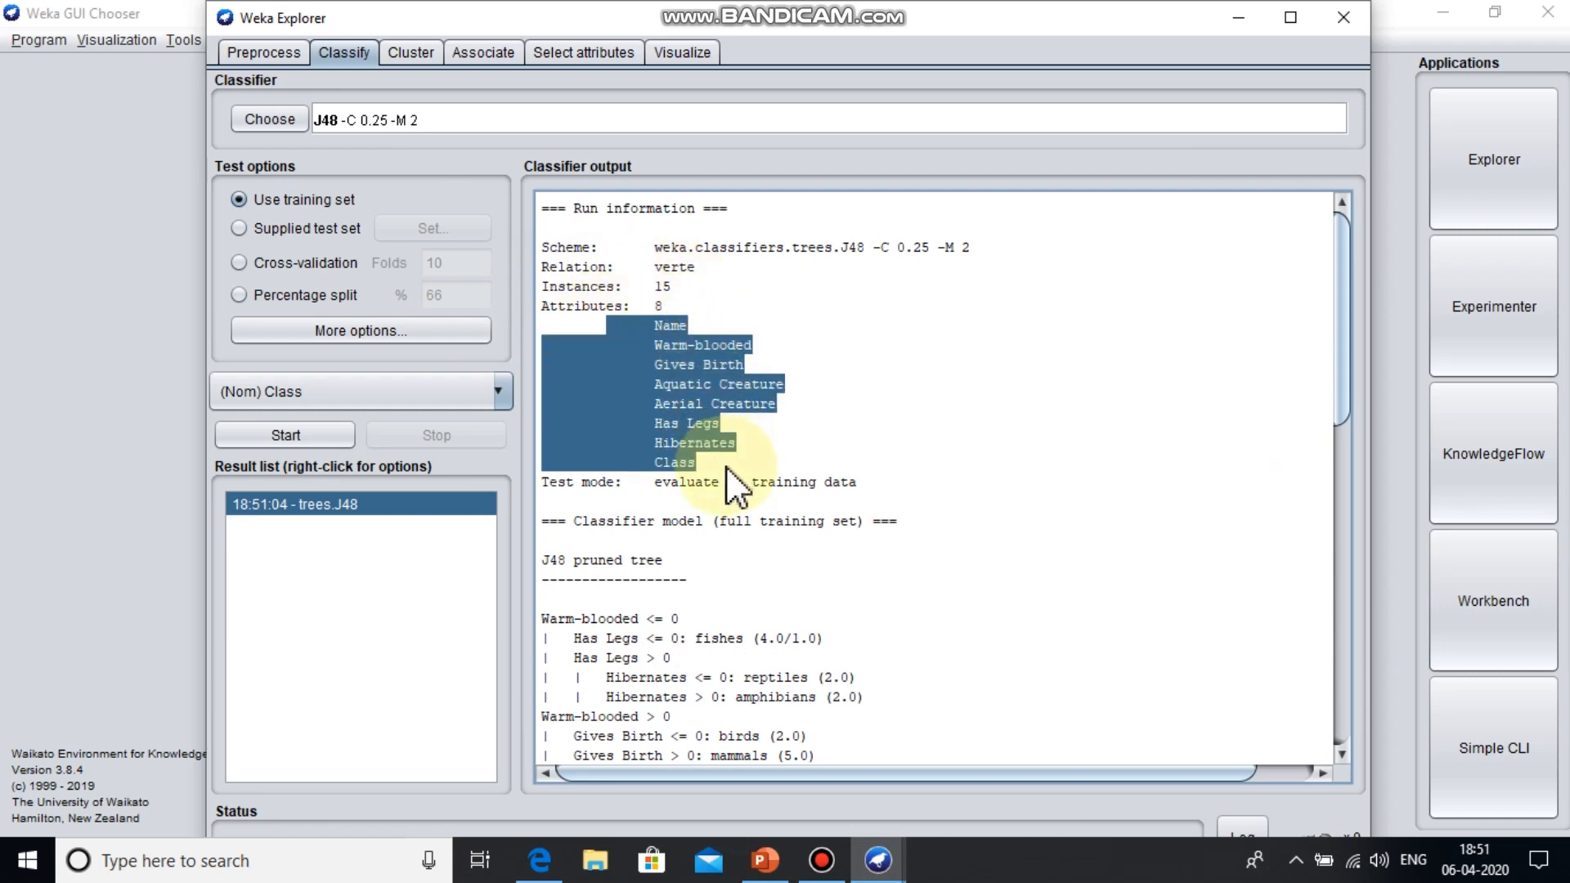
scroll(777, 573, down, 2)
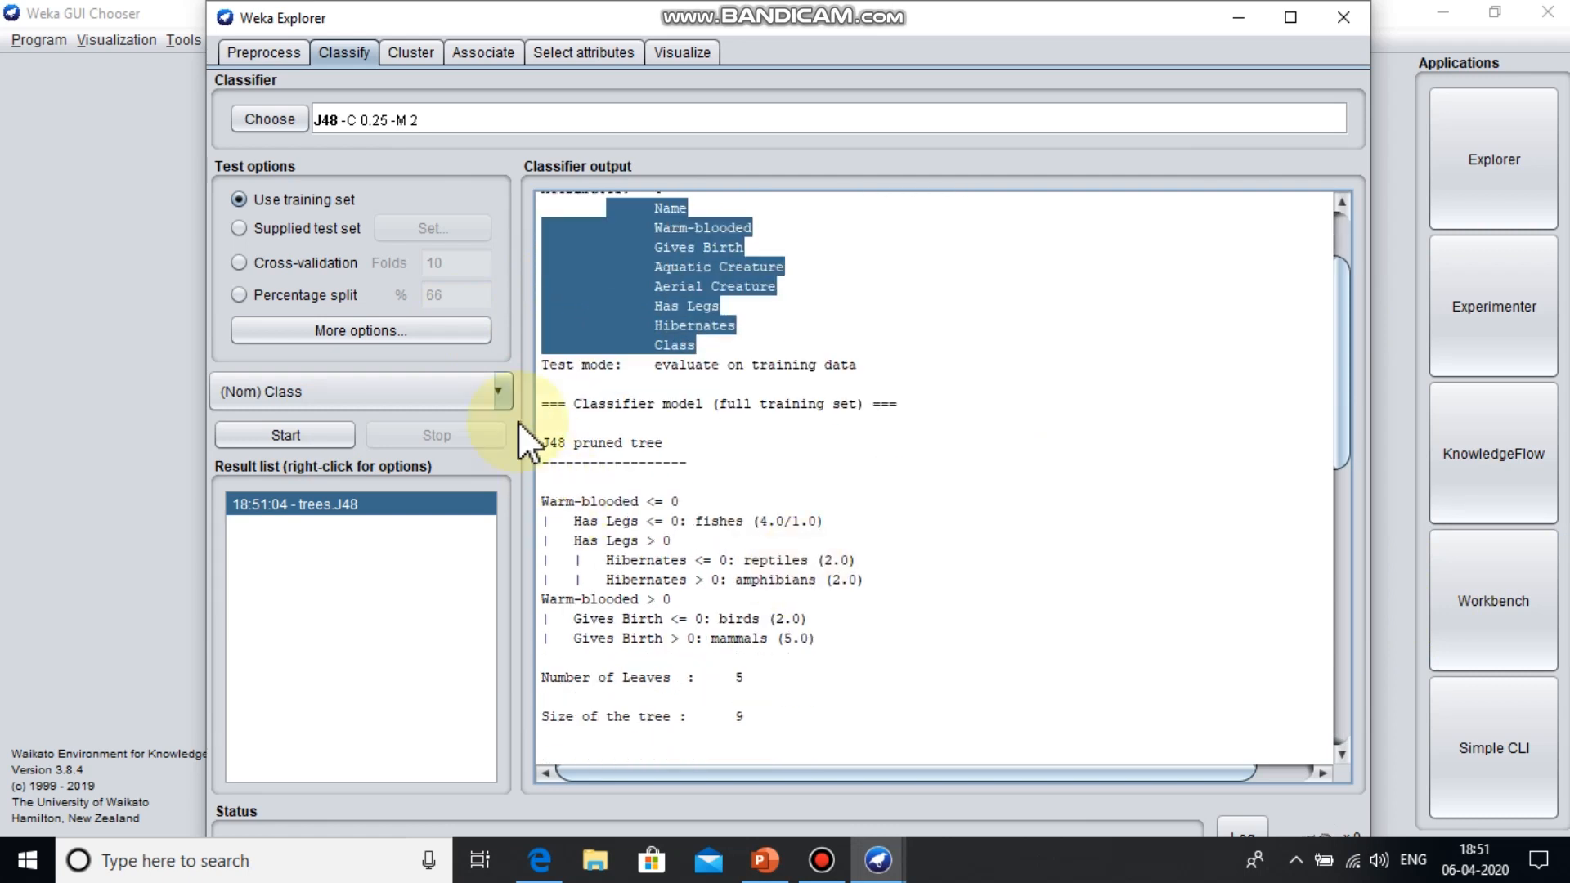
drag(548, 442, 610, 442)
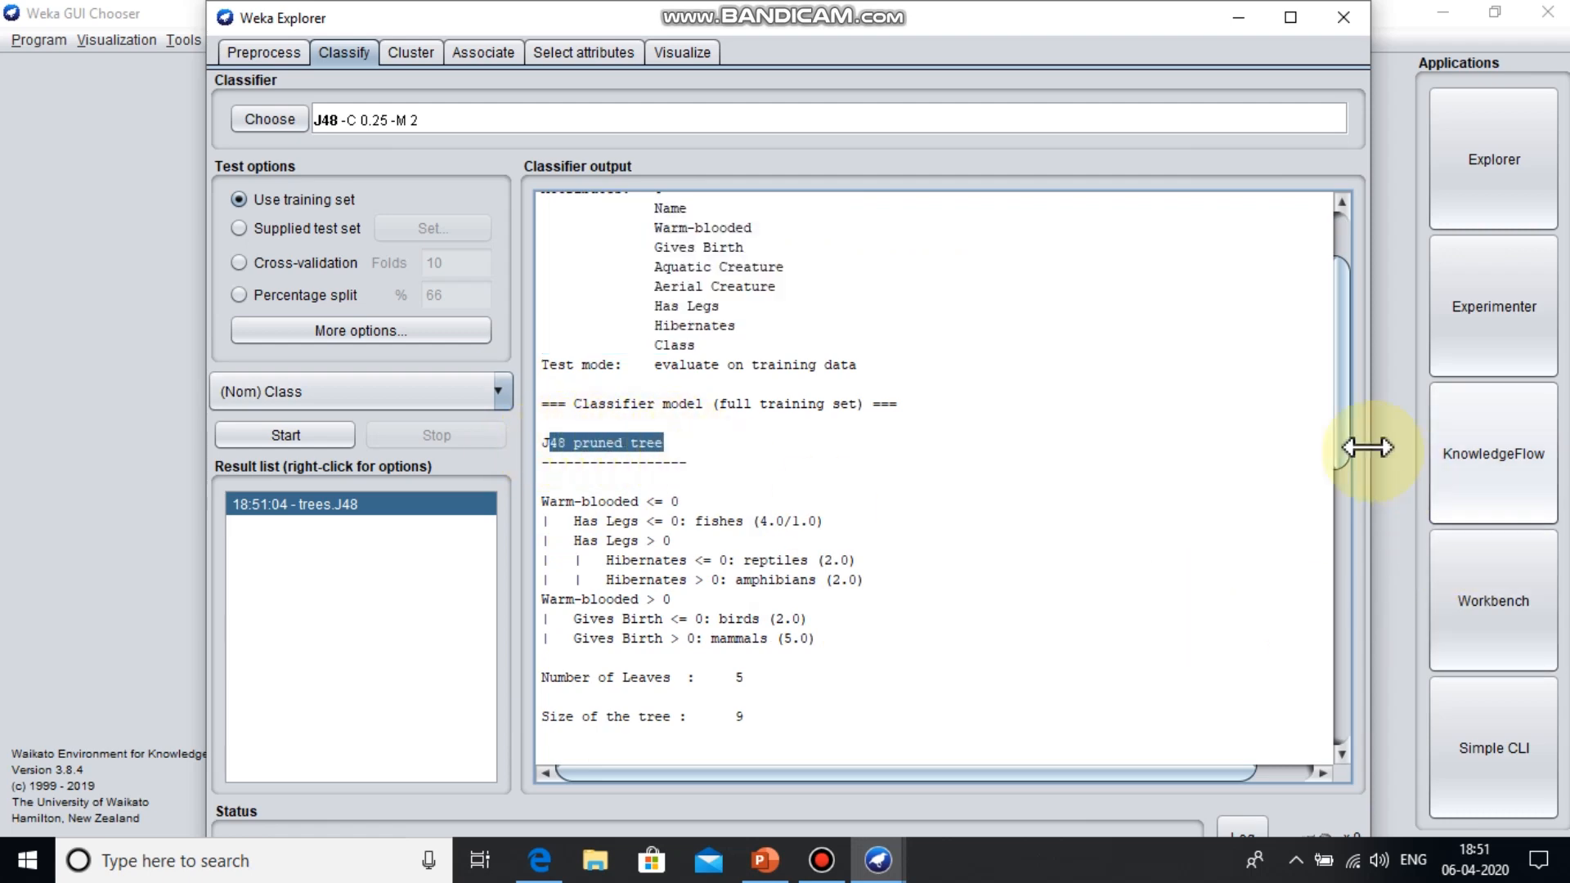
click(1227, 549)
scroll(1337, 572, down, 4)
scroll(1324, 720, down, 8)
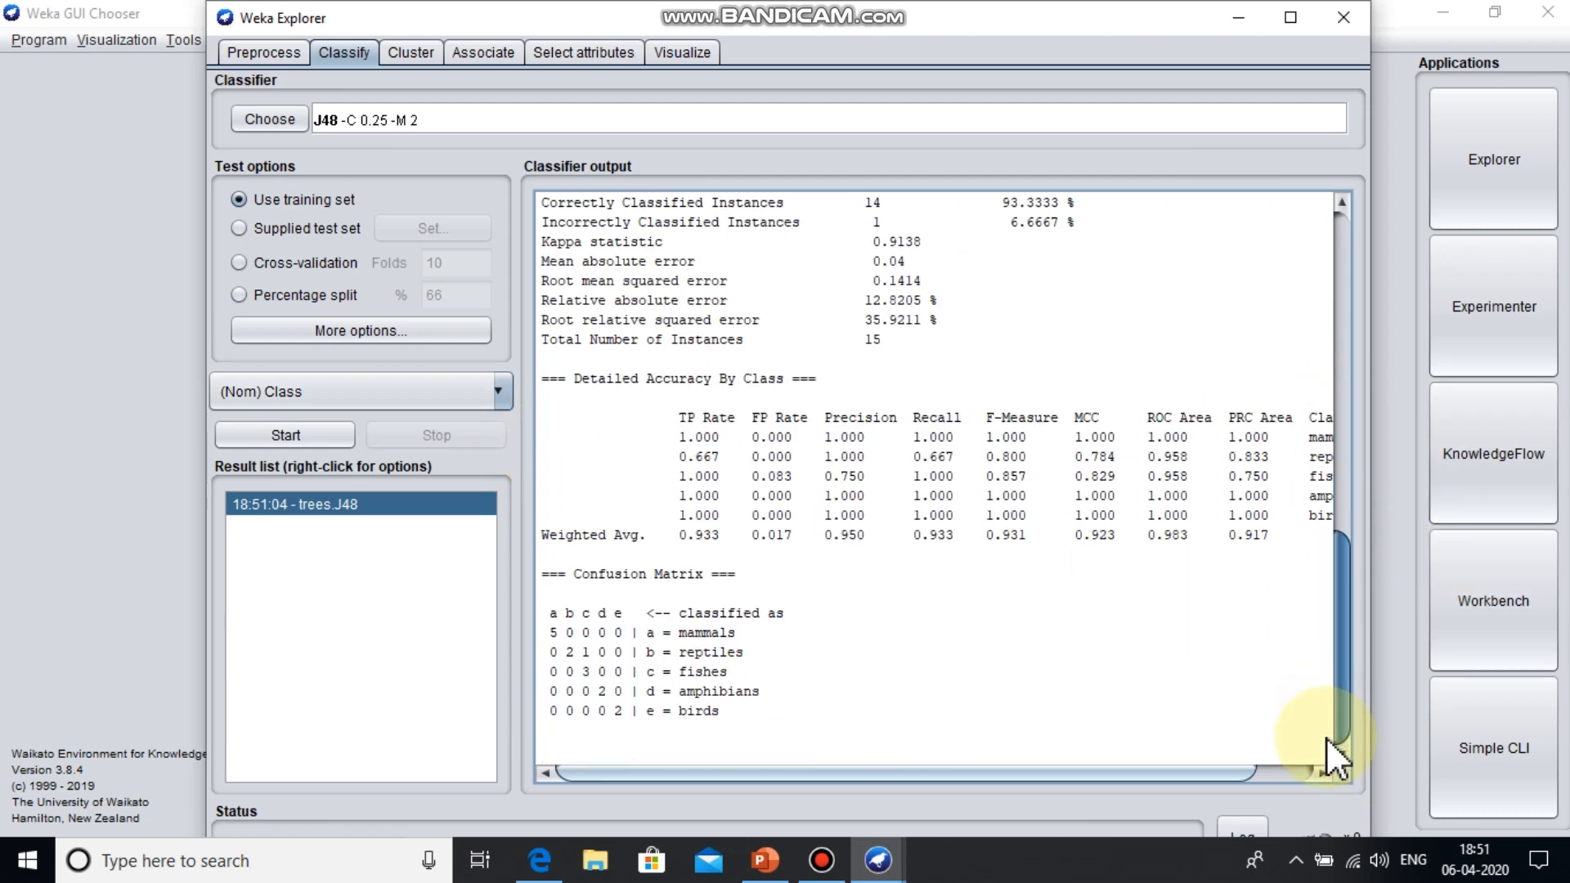
drag(562, 606, 747, 721)
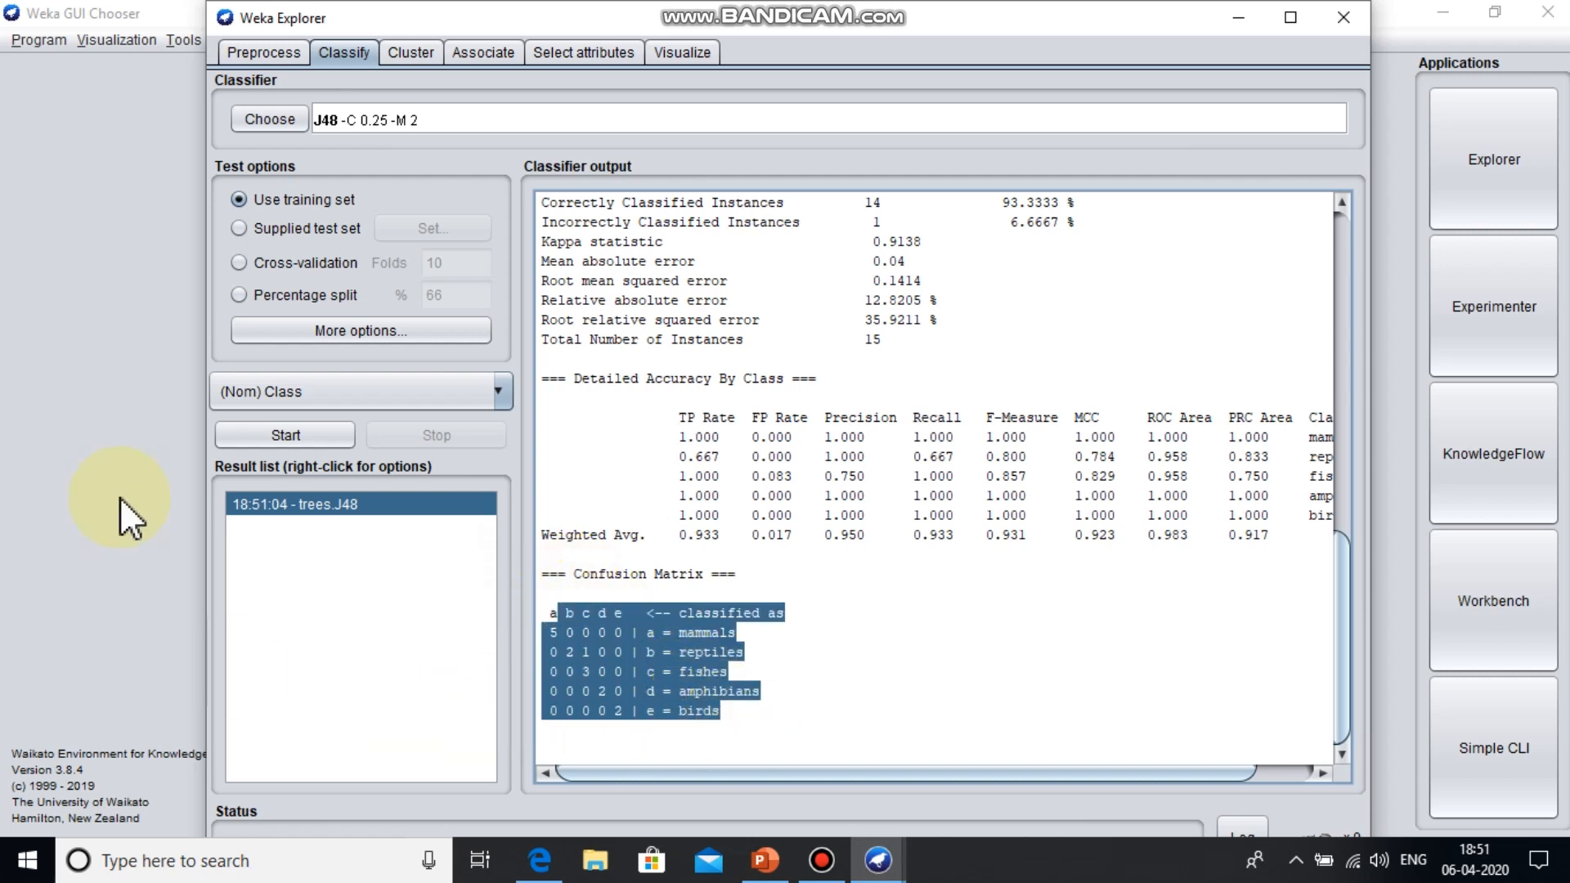
Step: Visualize the decision tree of the trees.J48 result for the verte data
right_click(340, 499)
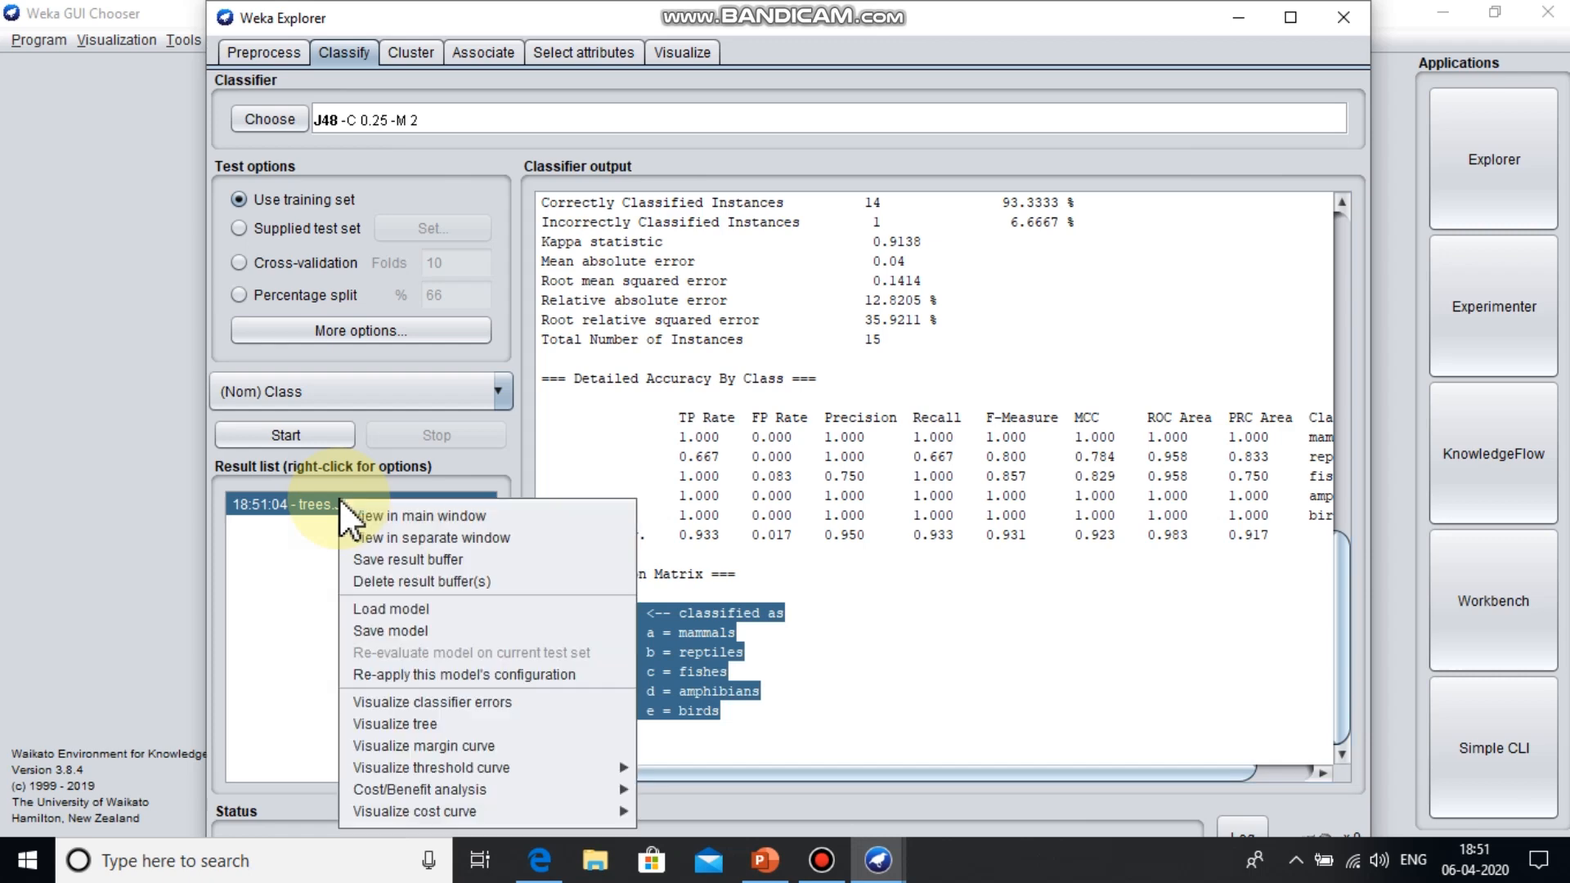
click(419, 725)
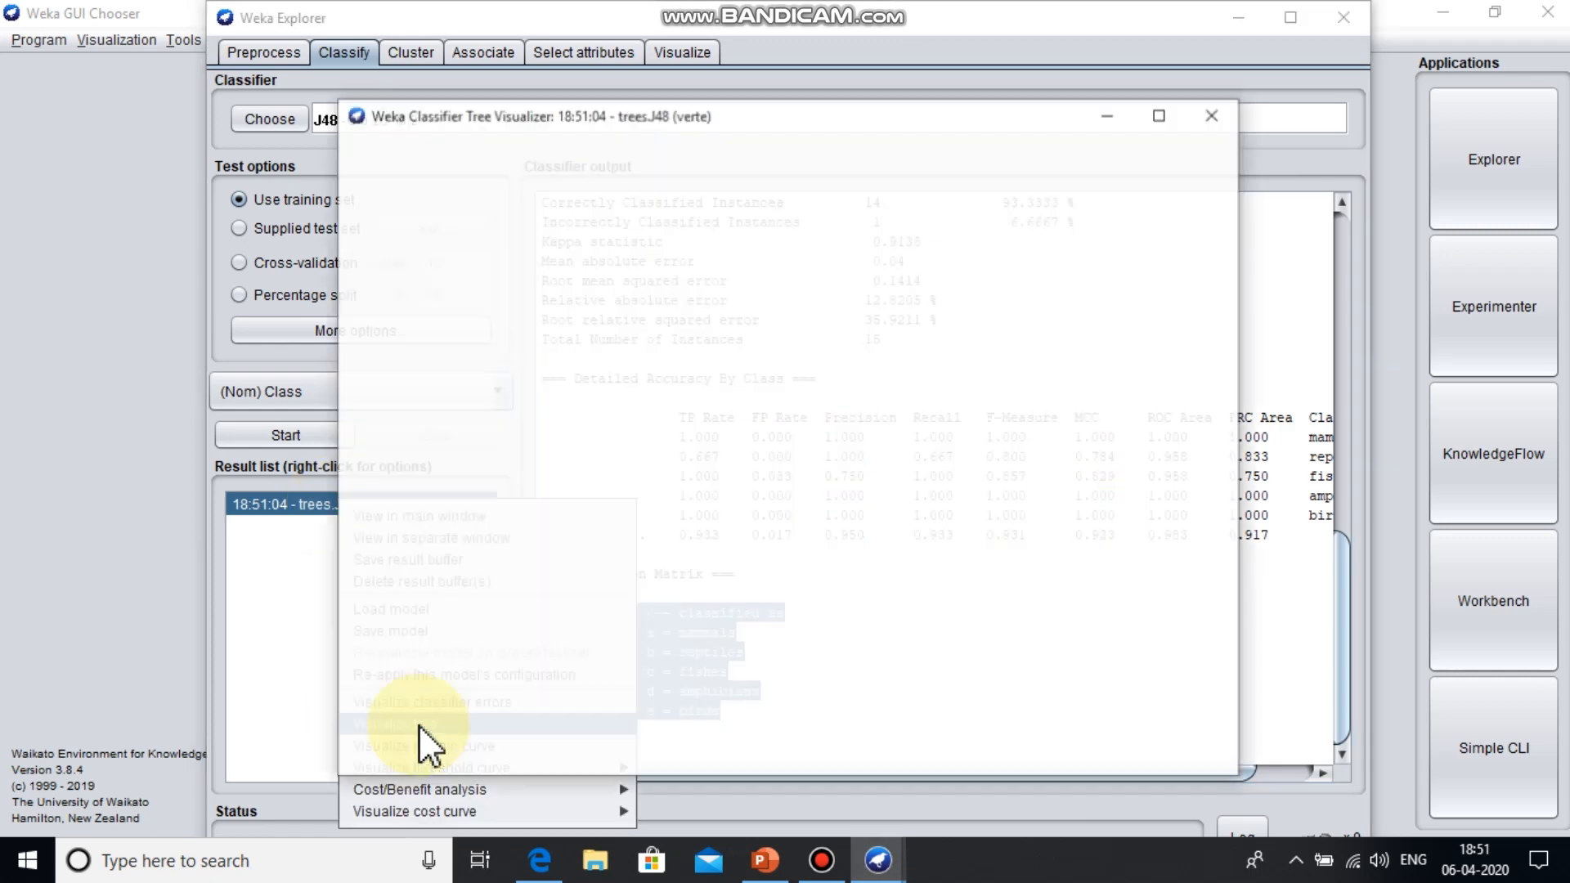